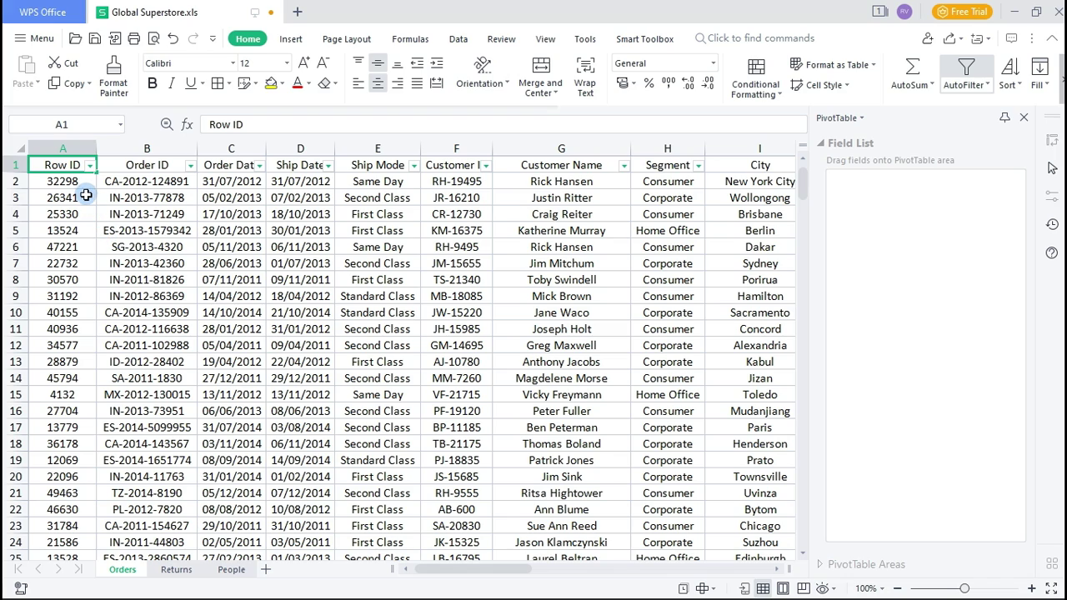
# Look over the Orders, Returns and People sheets of the Global Superstore workbook, ending back on Orders
pyautogui.click(288, 184)
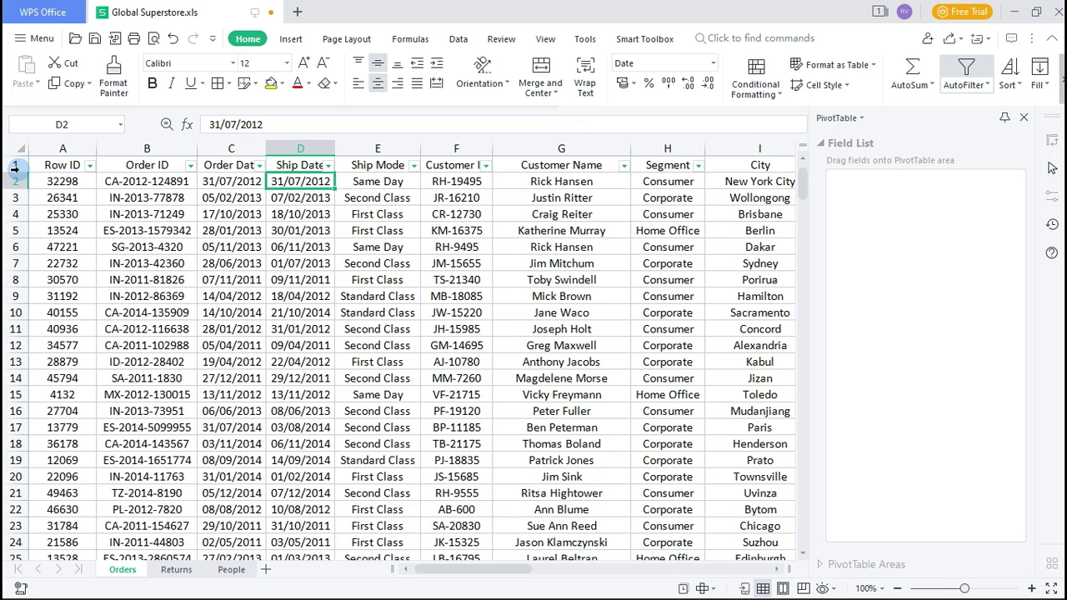
pyautogui.click(65, 180)
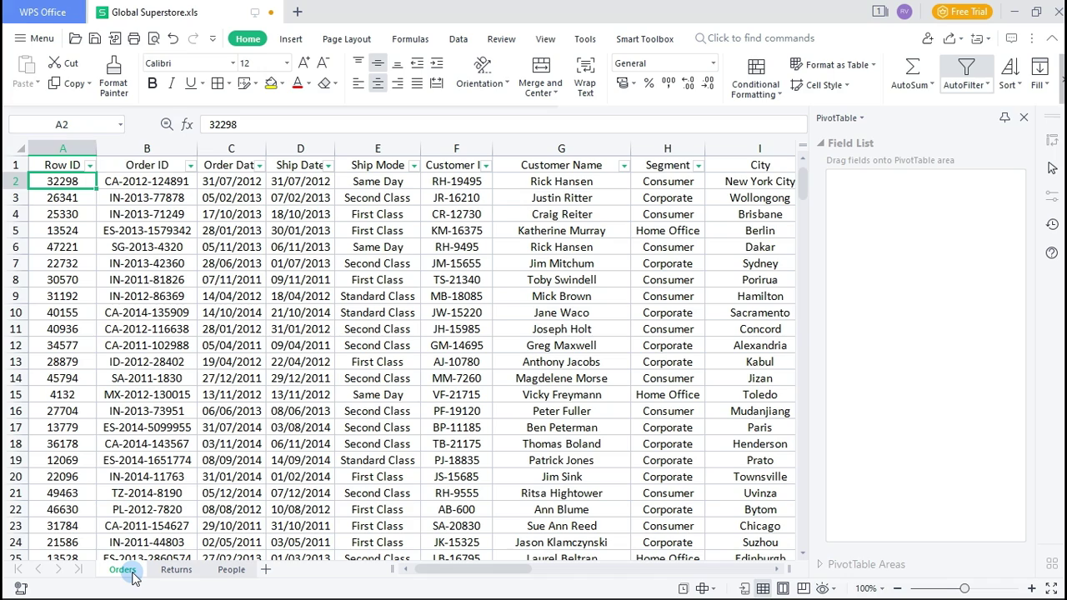
pyautogui.click(173, 570)
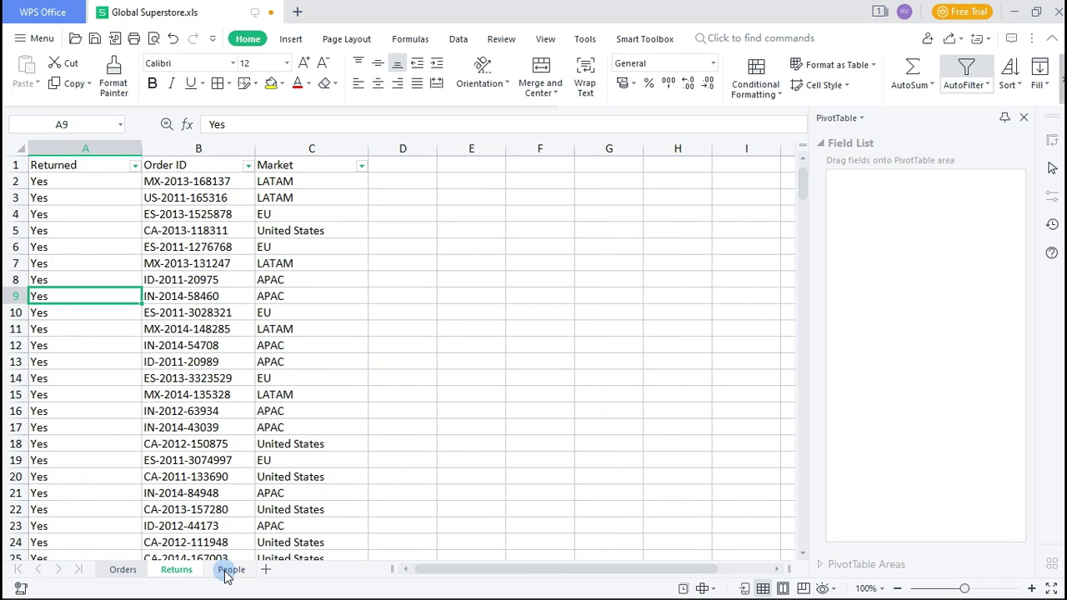
pyautogui.click(227, 573)
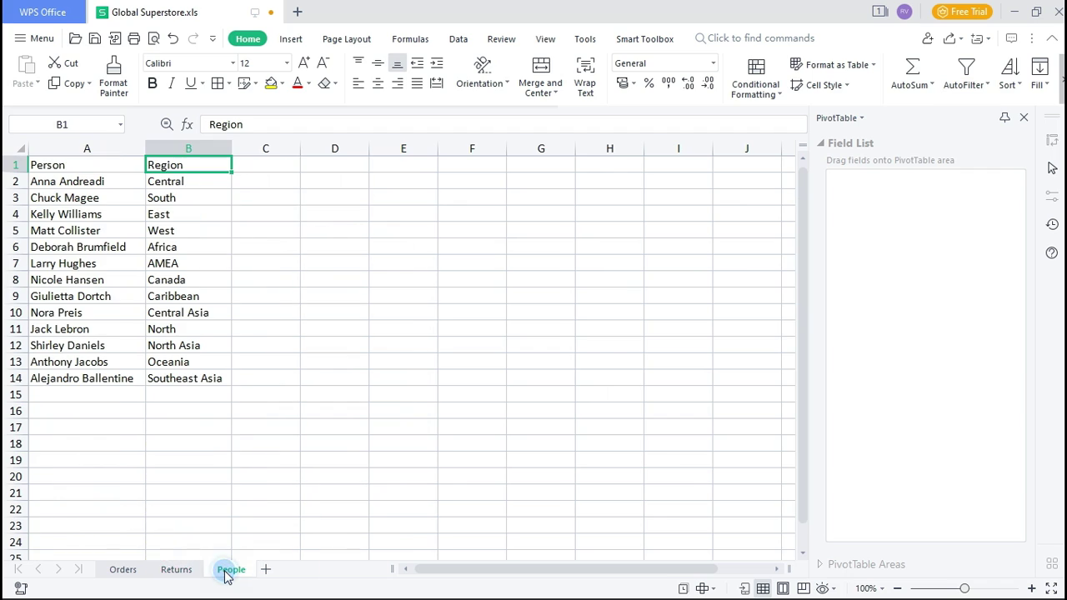
pyautogui.click(115, 568)
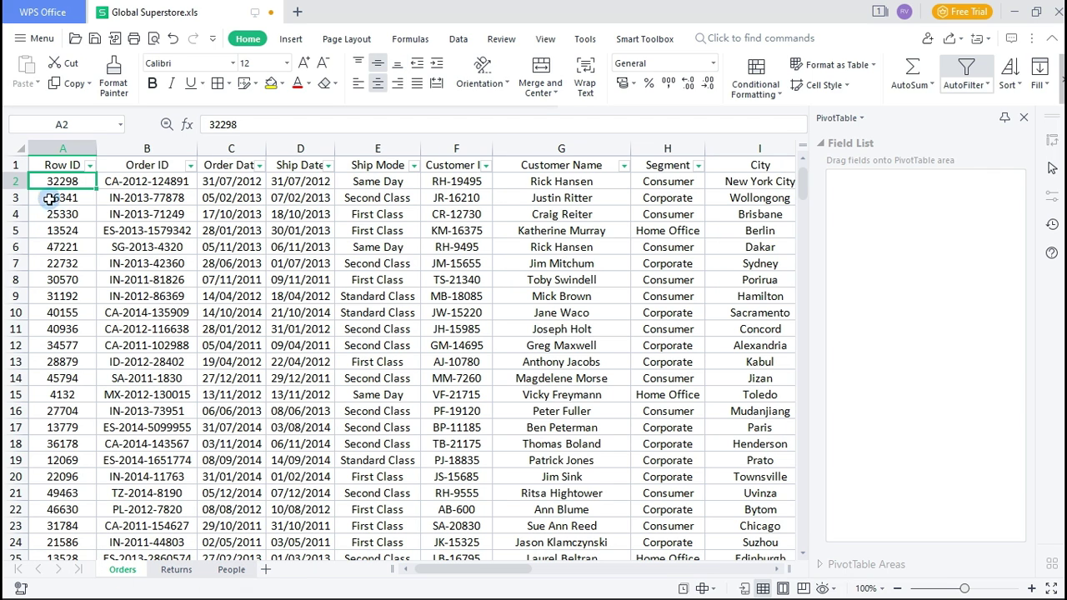
# Review the Orders sheet's headings, checking Row ID, Order ID, Order Date and Ship Date, plus Order Priority at the far end
pyautogui.click(56, 165)
pyautogui.click(167, 163)
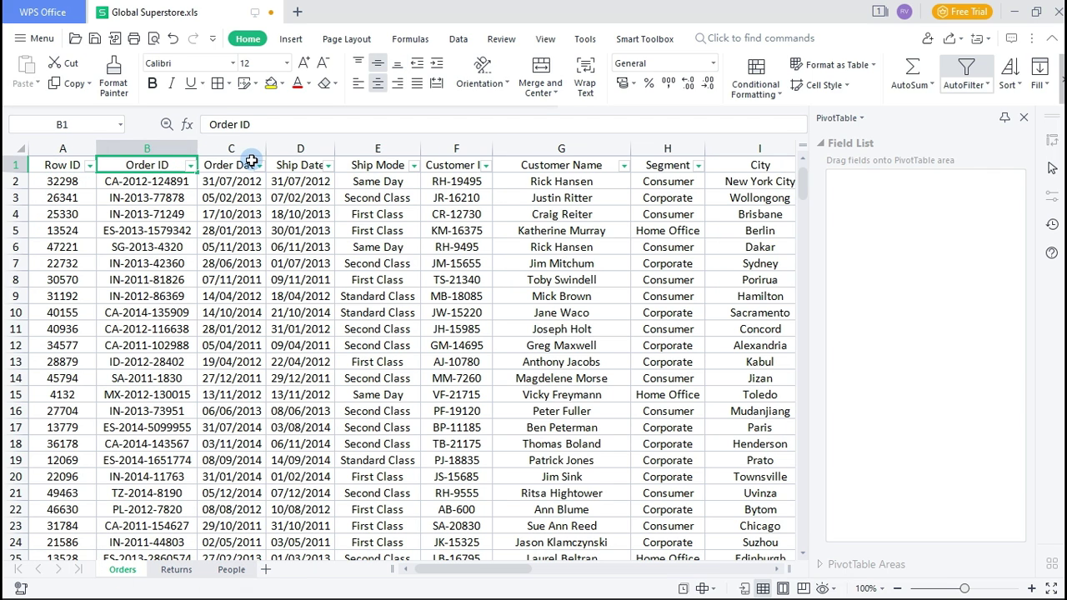
pyautogui.click(239, 162)
pyautogui.click(291, 162)
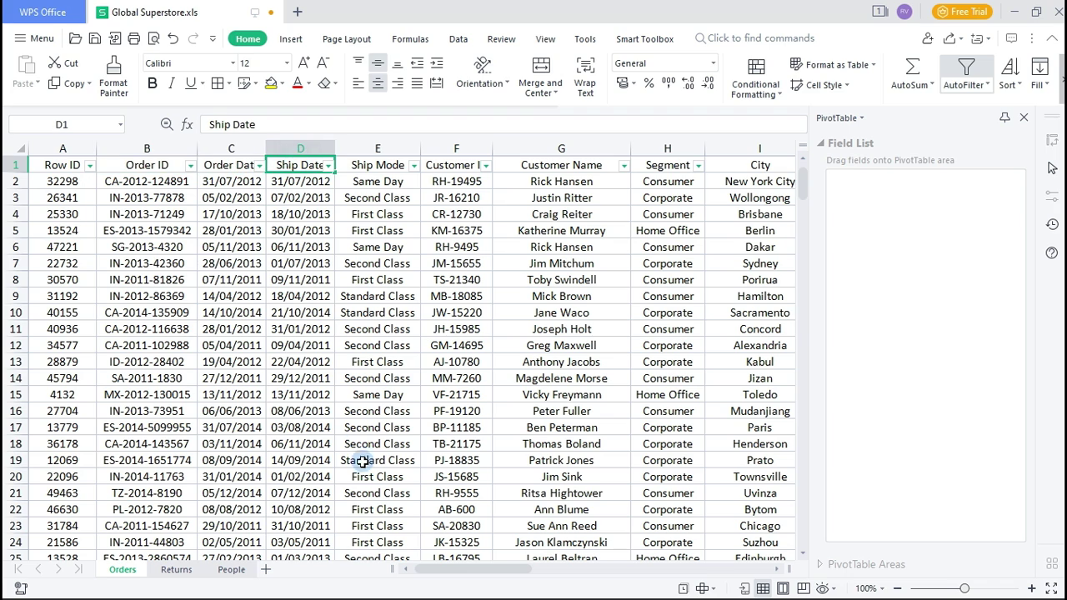
pyautogui.moveTo(473, 556); pyautogui.dragTo(726, 562)
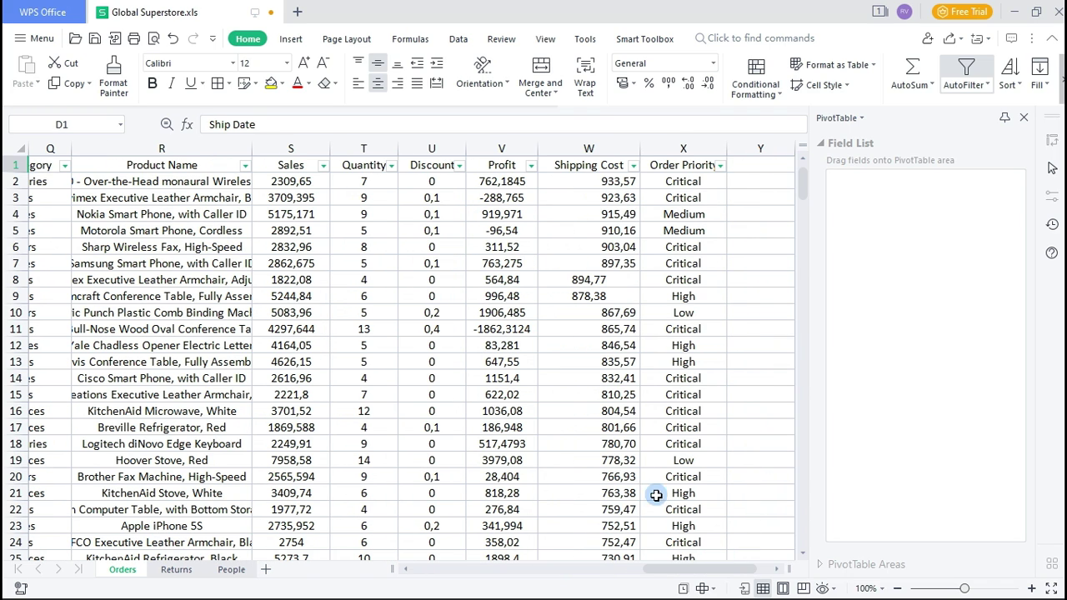
pyautogui.click(711, 167)
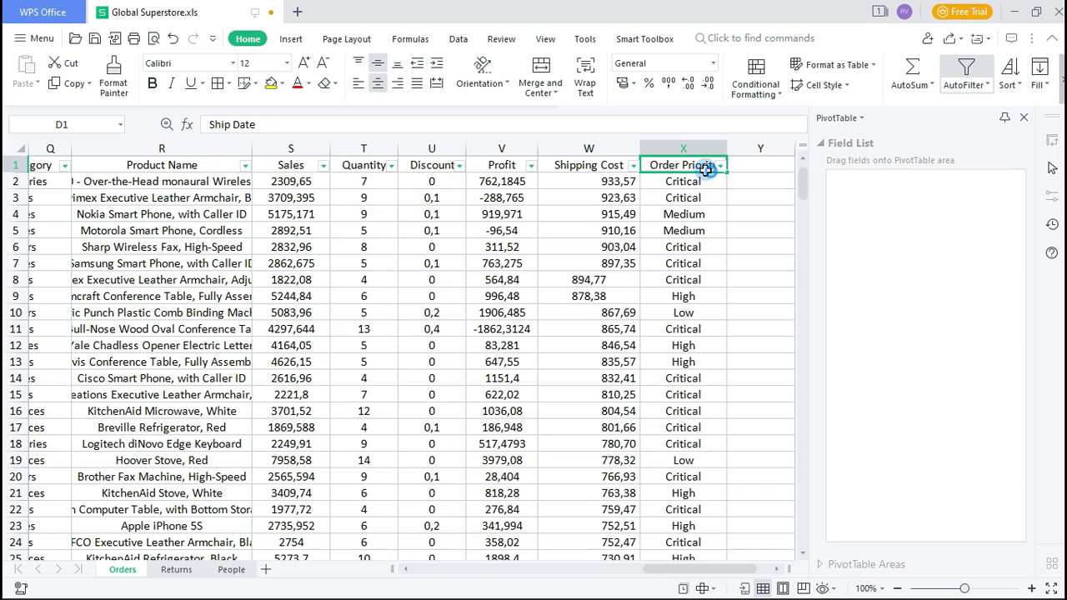
# Examine the column headings of the Returns sheet and those of the People sheet
pyautogui.click(176, 571)
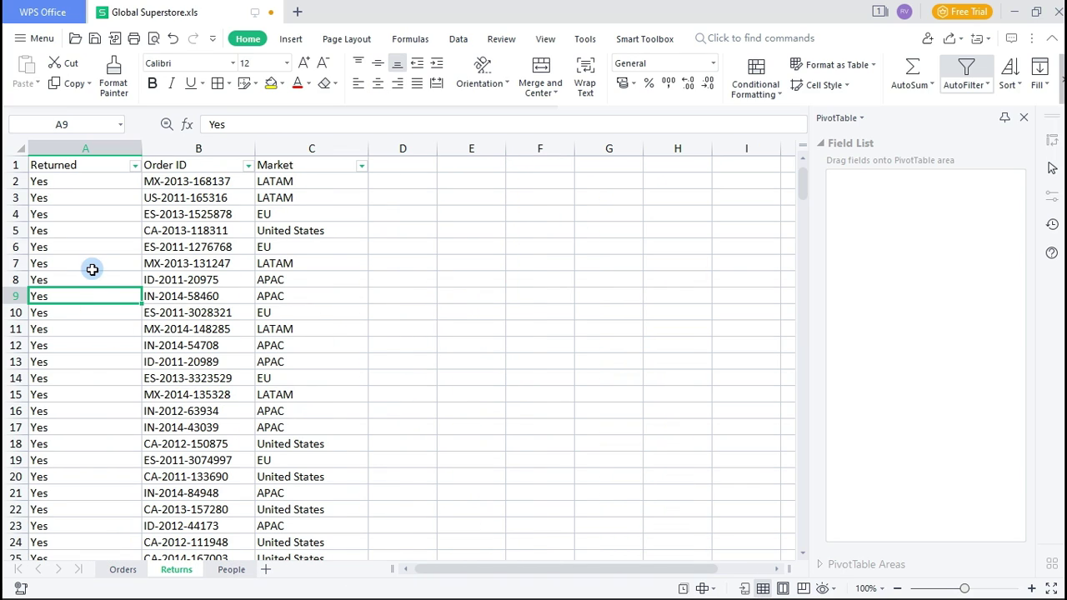
pyautogui.click(87, 167)
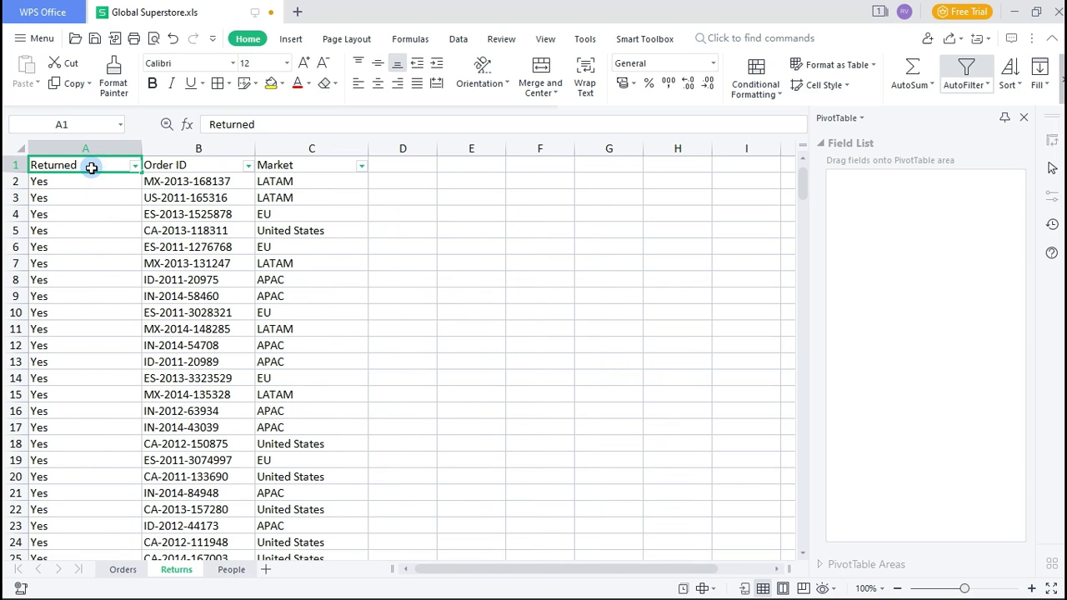
pyautogui.click(277, 164)
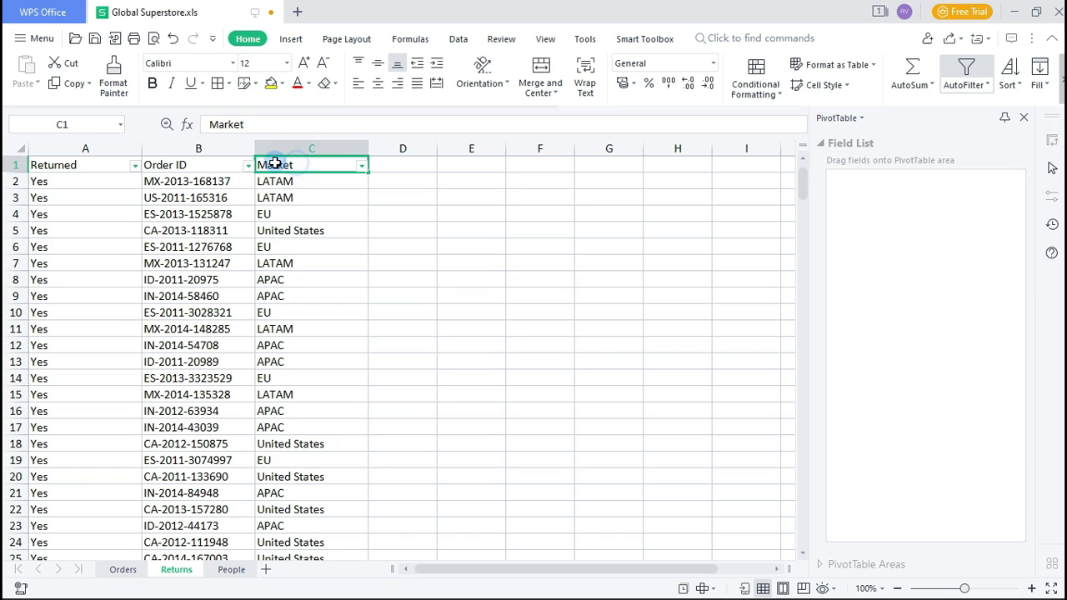
pyautogui.click(231, 572)
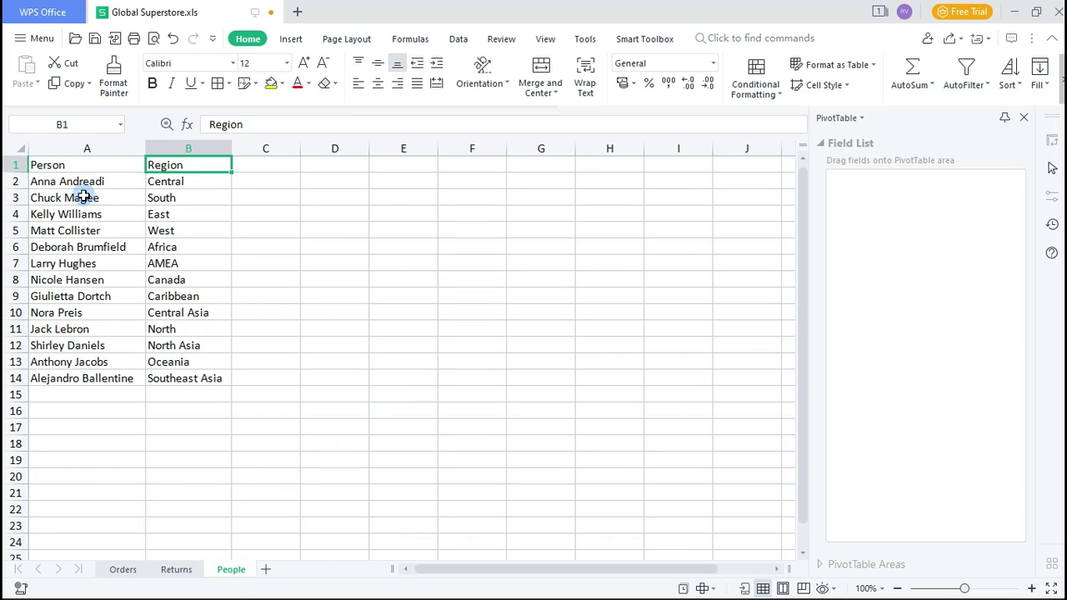
pyautogui.click(71, 168)
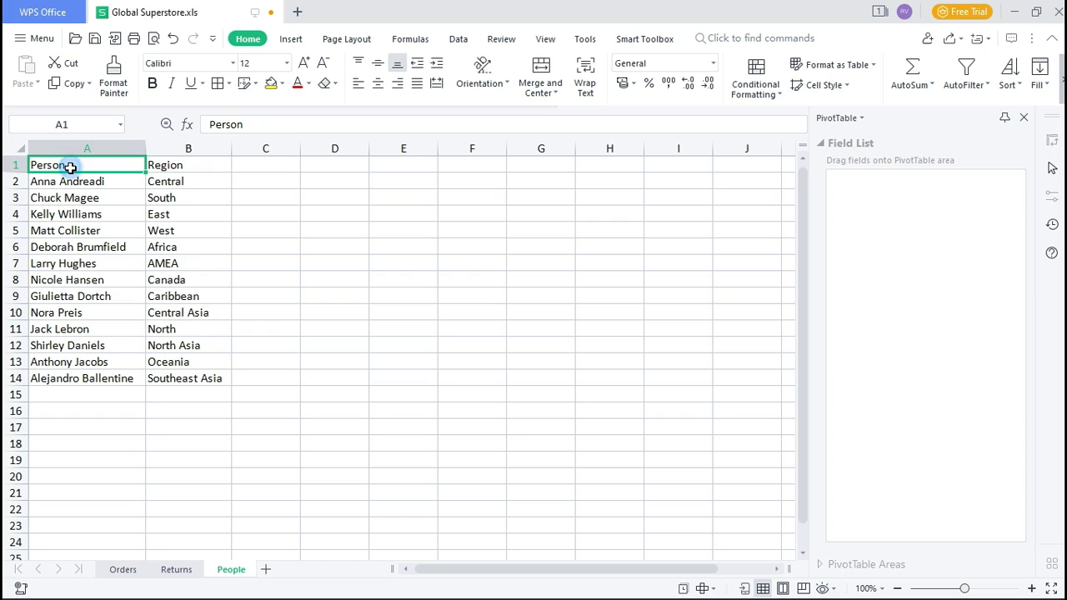
pyautogui.click(187, 169)
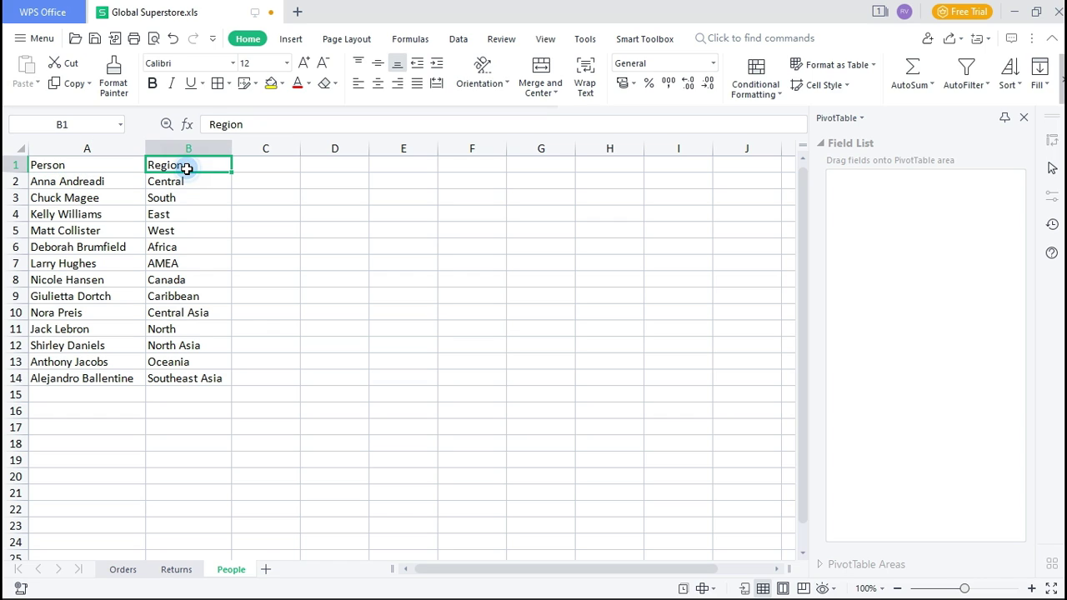
# Go through the Orders sheet's header row one column at a time, from Row ID to the first empty column after Order Priority
pyautogui.click(122, 571)
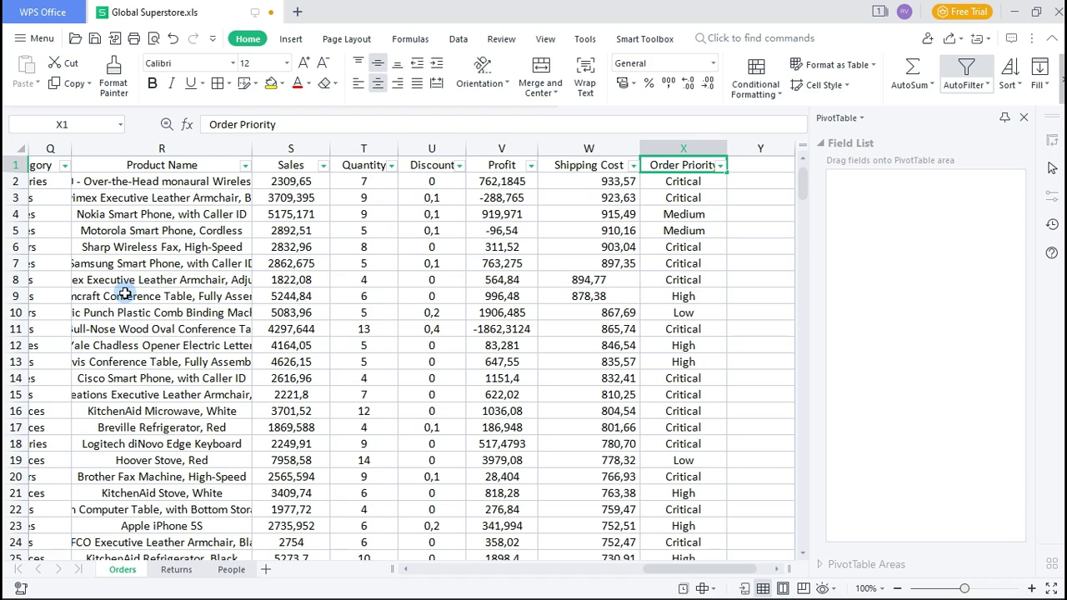
pyautogui.click(642, 573)
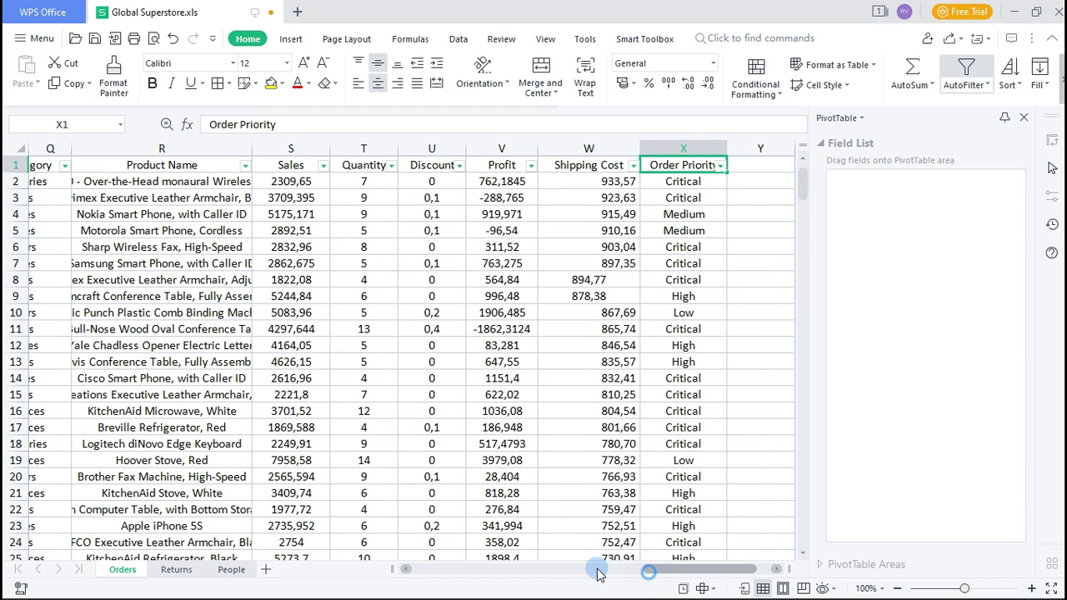
pyautogui.moveTo(597, 573); pyautogui.dragTo(398, 570)
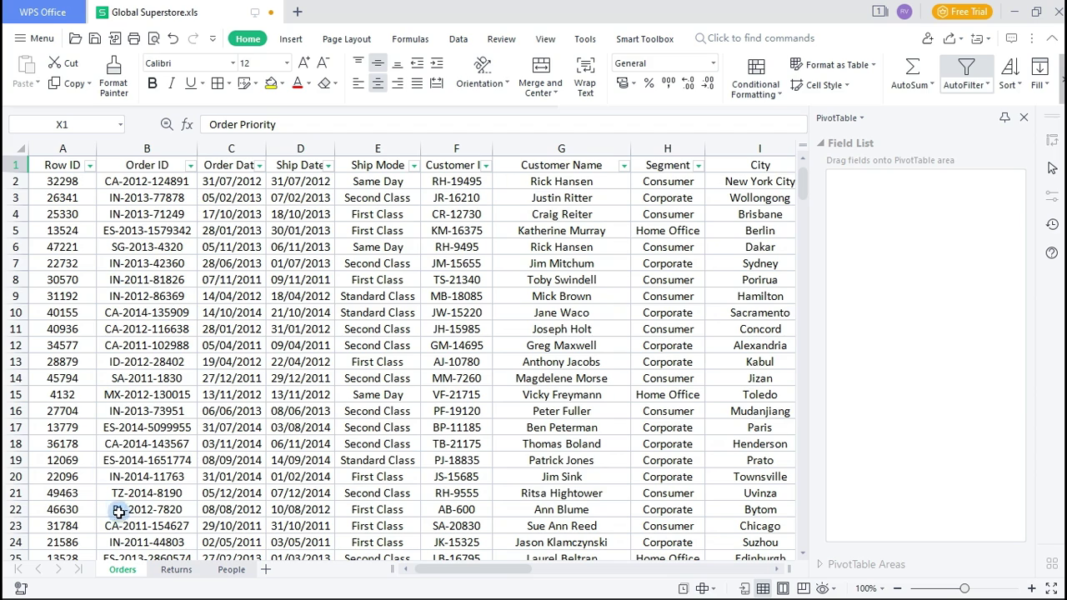
pyautogui.click(104, 165)
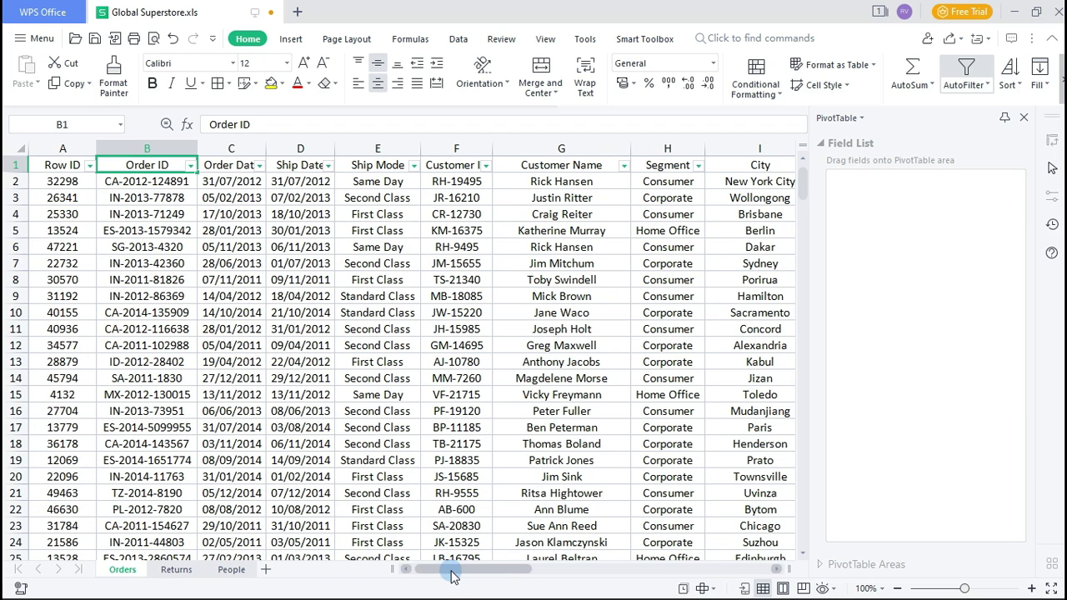
pyautogui.moveTo(446, 575); pyautogui.dragTo(364, 575)
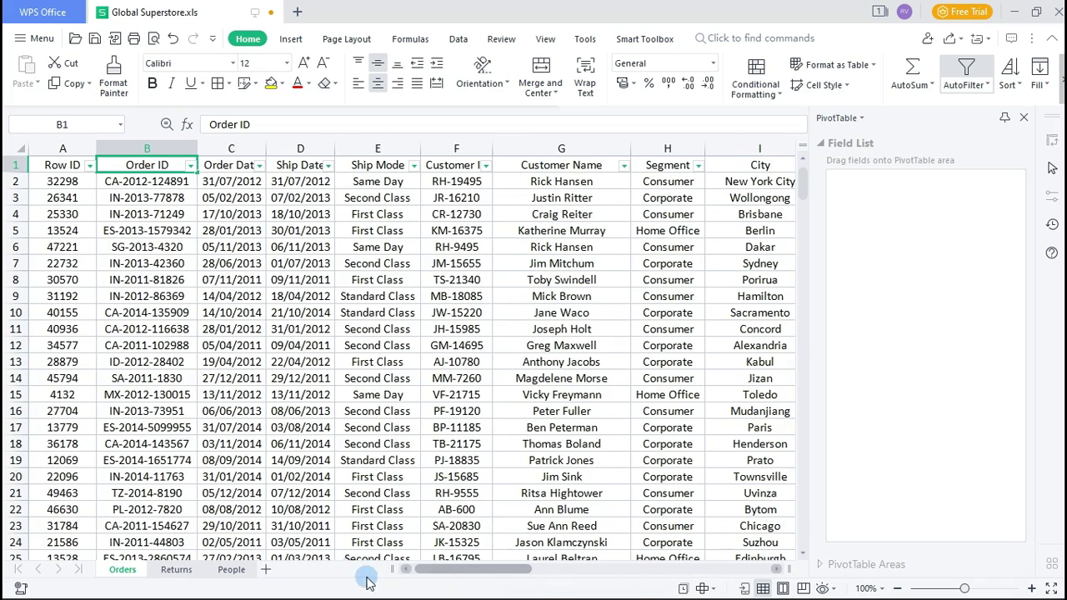
pyautogui.click(92, 168)
pyautogui.press('Right')
pyautogui.press('Right')
pyautogui.press('Right')
pyautogui.press('Right')
pyautogui.press('Right')
pyautogui.press('Right')
pyautogui.press('Right')
pyautogui.press('Right')
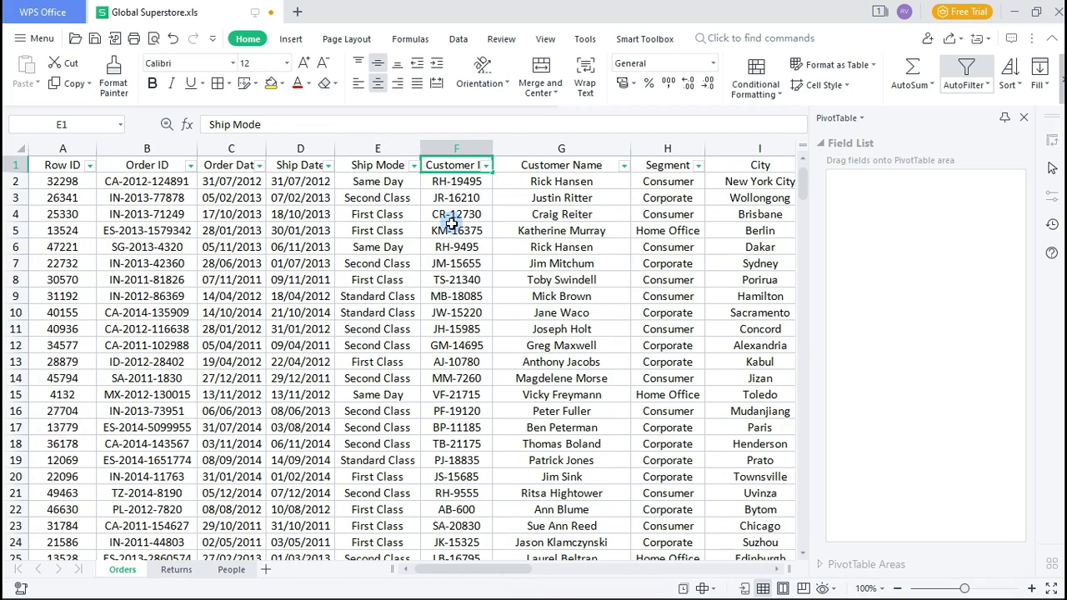
pyautogui.press('Right')
pyautogui.press('Right')
pyautogui.press('Right')
pyautogui.press('Right')
pyautogui.press('Right')
pyautogui.press('Right')
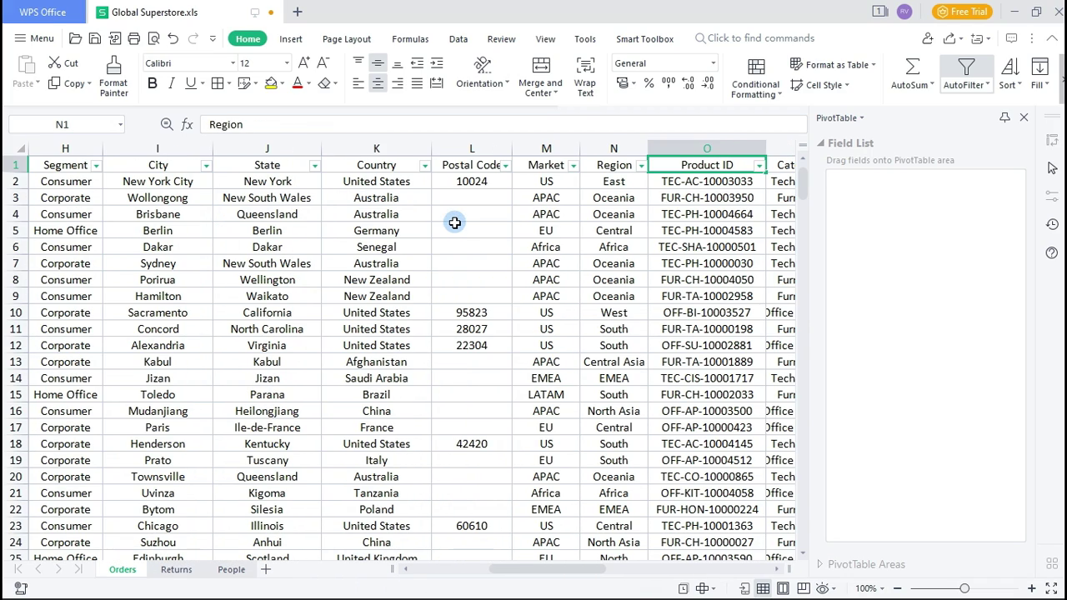
pyautogui.press('Right')
pyautogui.press('Right')
pyautogui.press('Right')
pyautogui.press('Right')
pyautogui.press('Right')
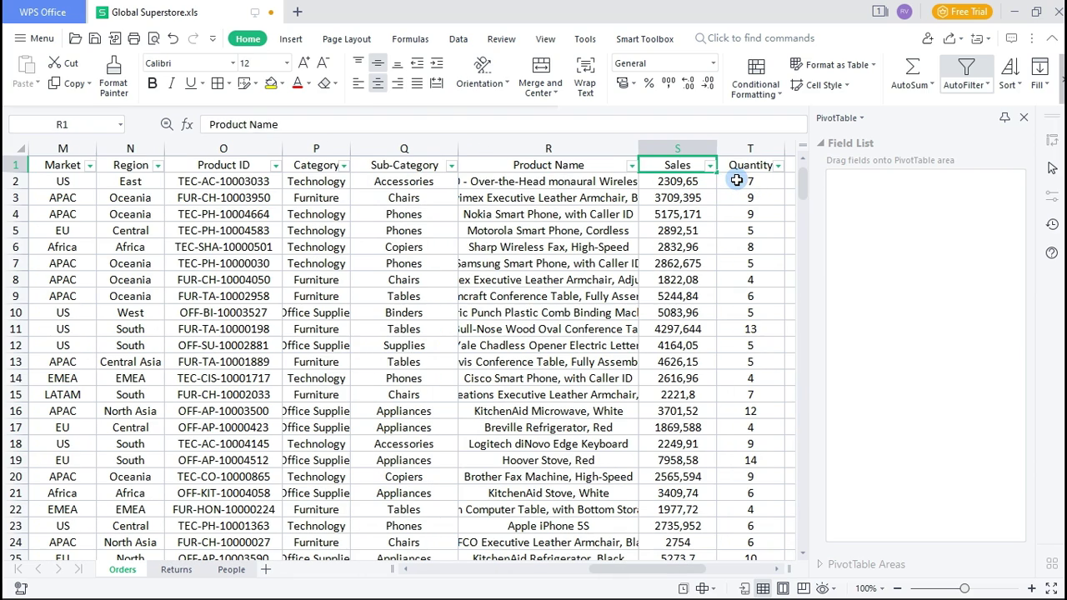
pyautogui.press('Right')
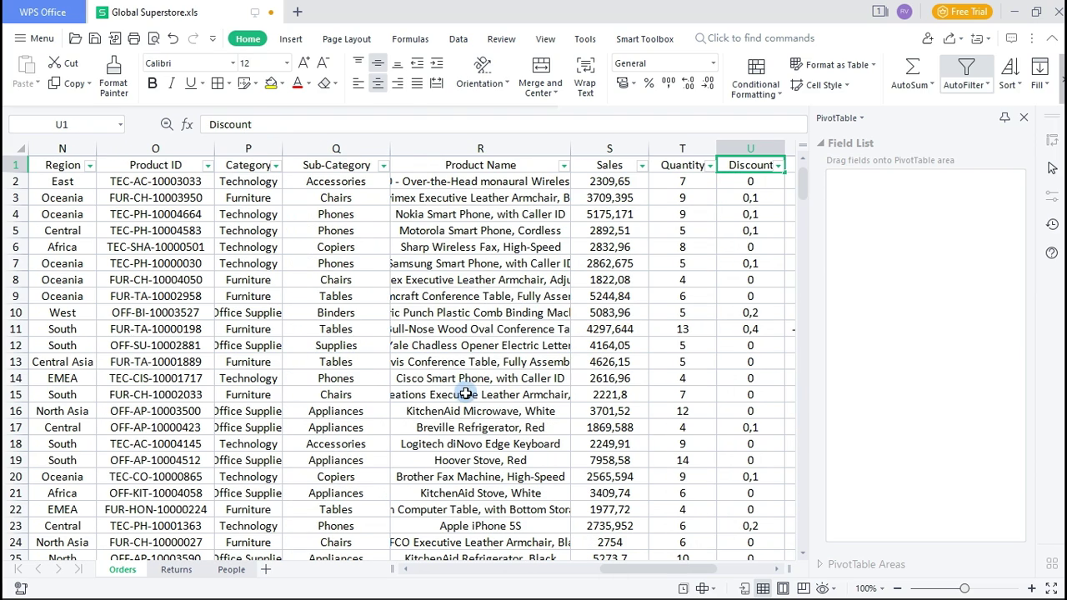
pyautogui.press('Right')
pyautogui.press('Right')
pyautogui.press('Right')
pyautogui.press('Right')
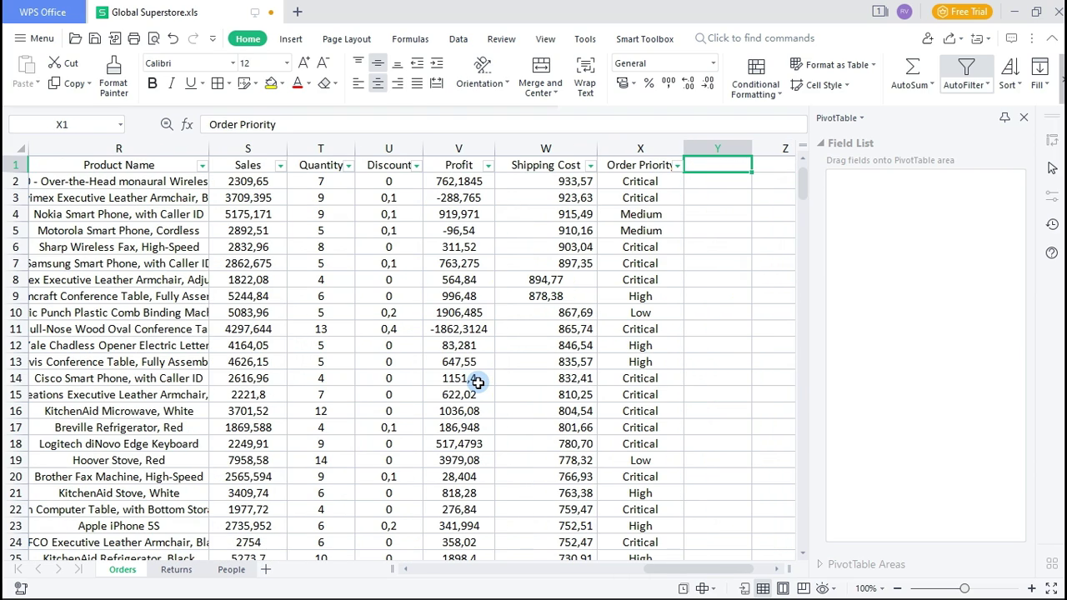
# Examine the Returned column and its entries on the Returns sheet
pyautogui.click(174, 570)
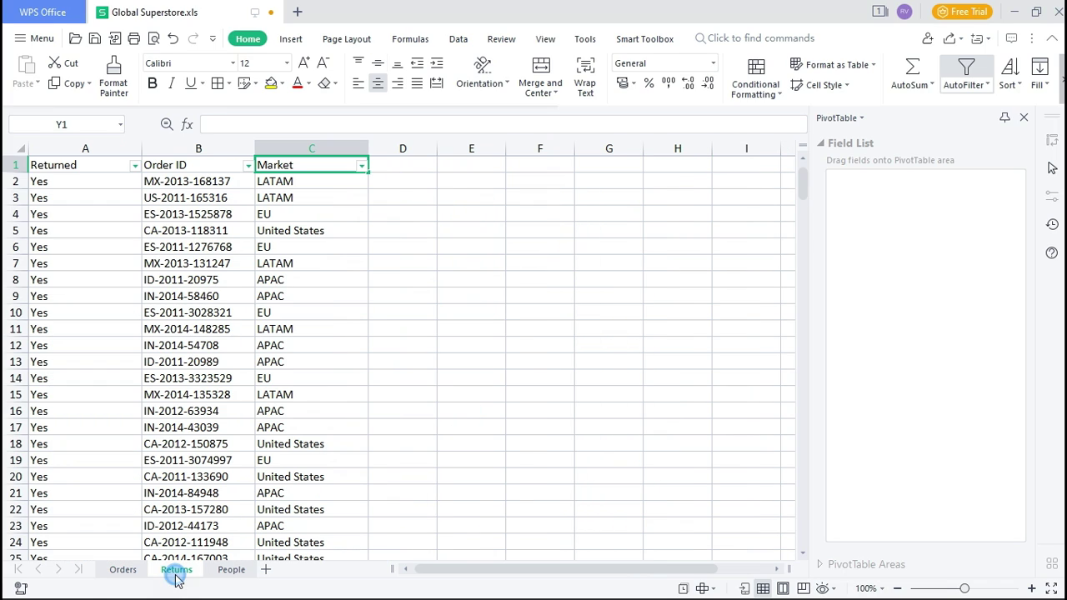
pyautogui.click(56, 167)
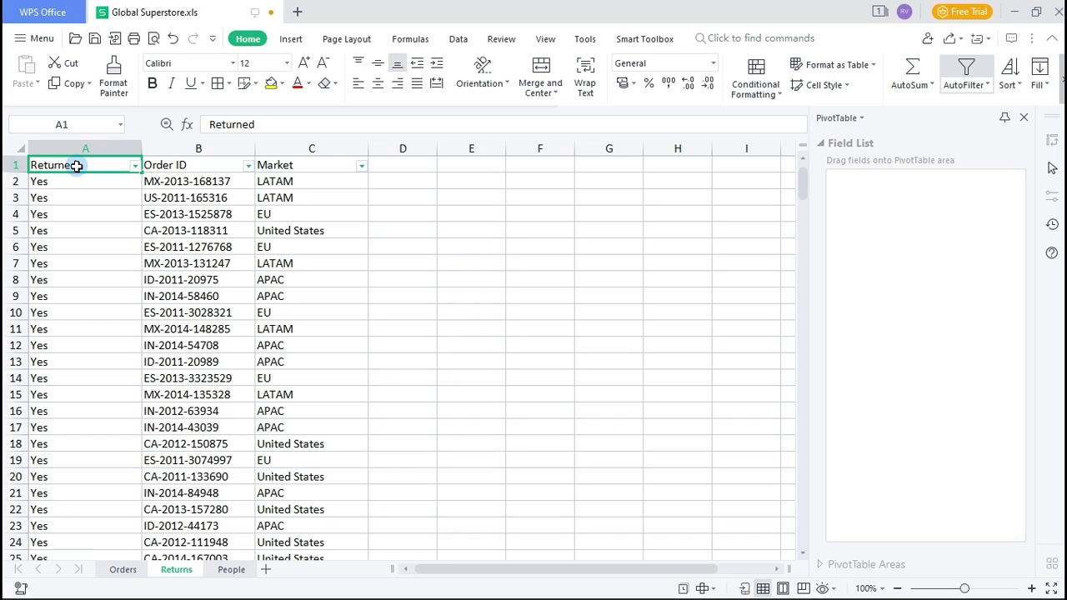
pyautogui.click(71, 212)
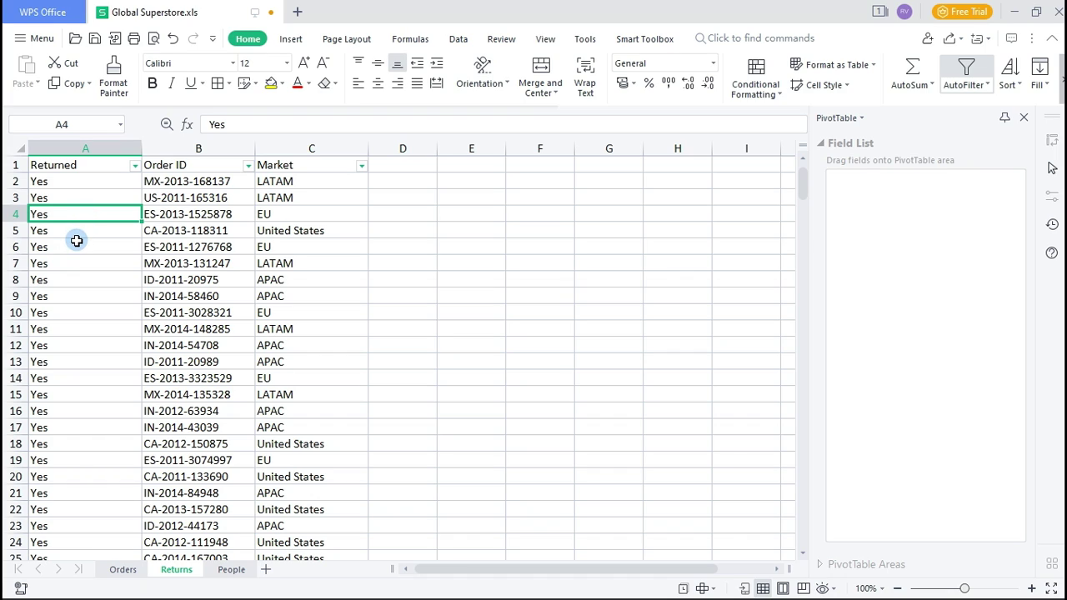
pyautogui.click(60, 249)
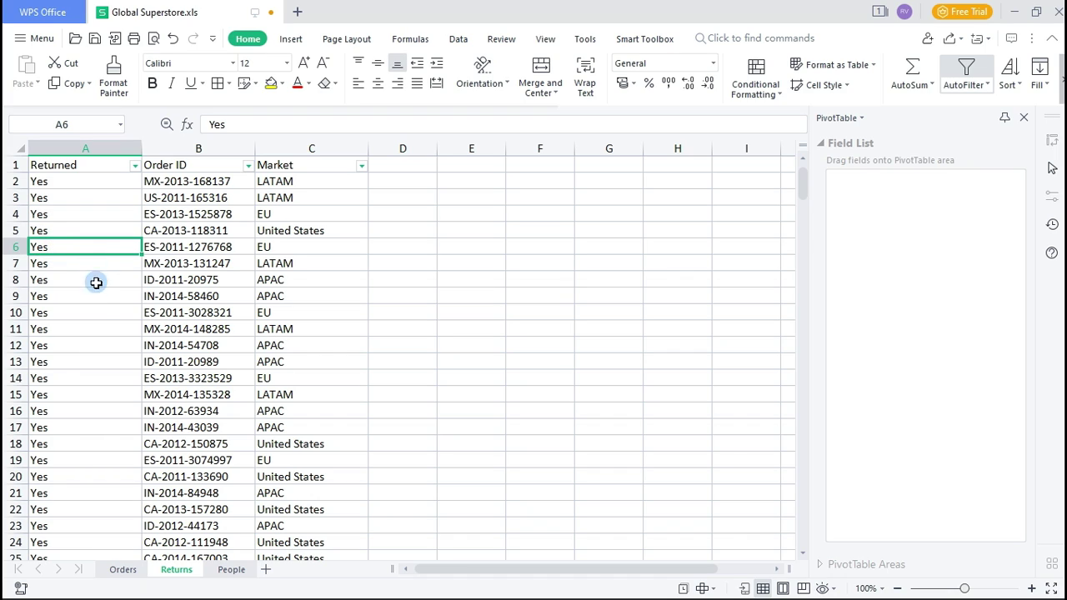
# Compare the Orders and Returns sheets, checking the empty column Y after Order Priority and the Order ID column on both sheets
pyautogui.click(122, 570)
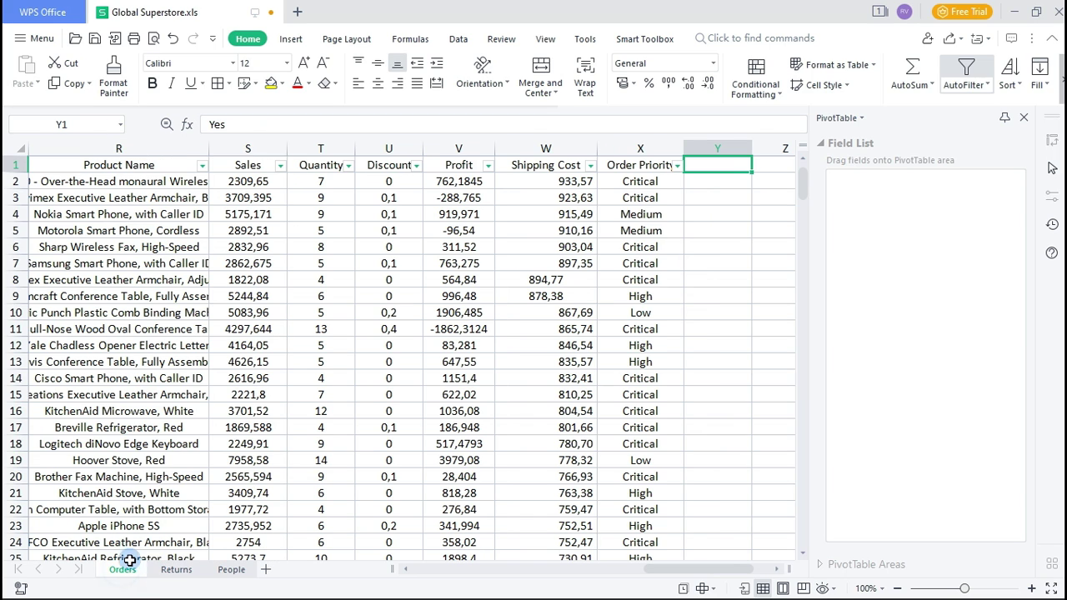
pyautogui.click(171, 574)
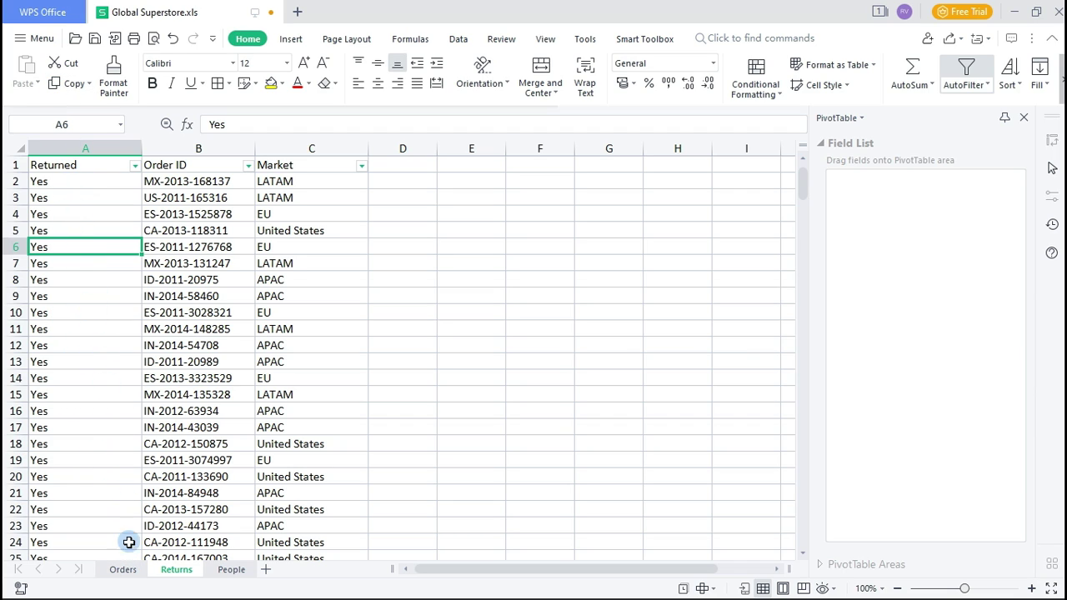
pyautogui.click(126, 569)
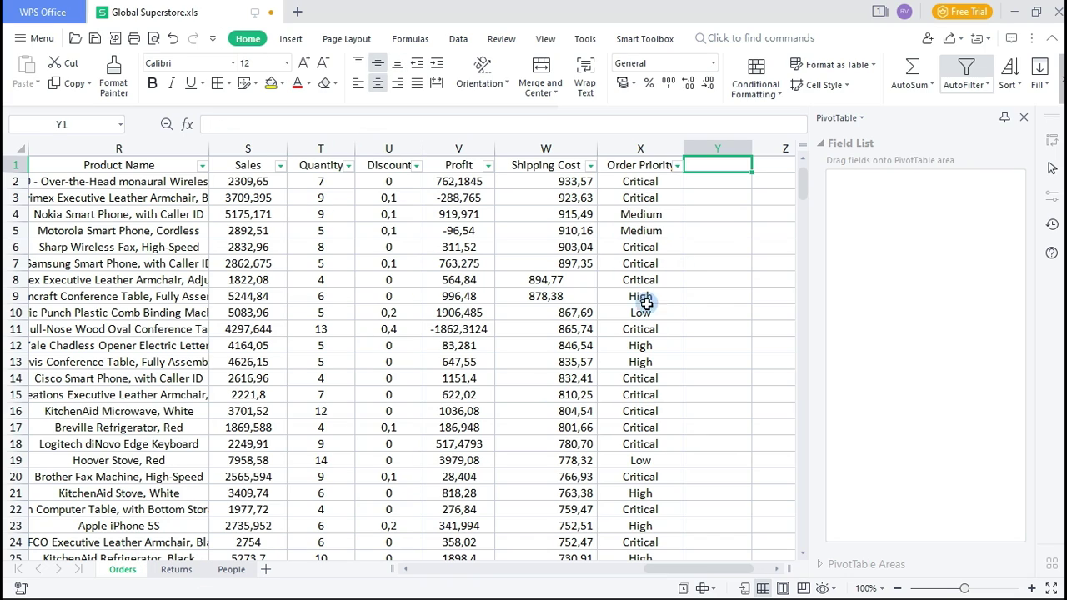
pyautogui.click(713, 185)
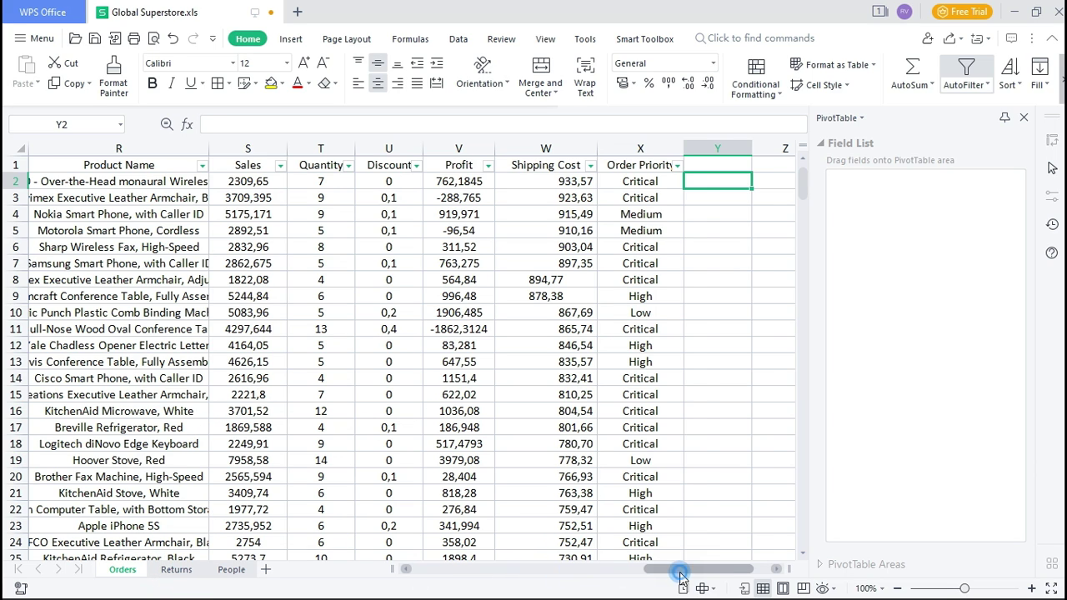
pyautogui.moveTo(680, 577); pyautogui.dragTo(427, 584)
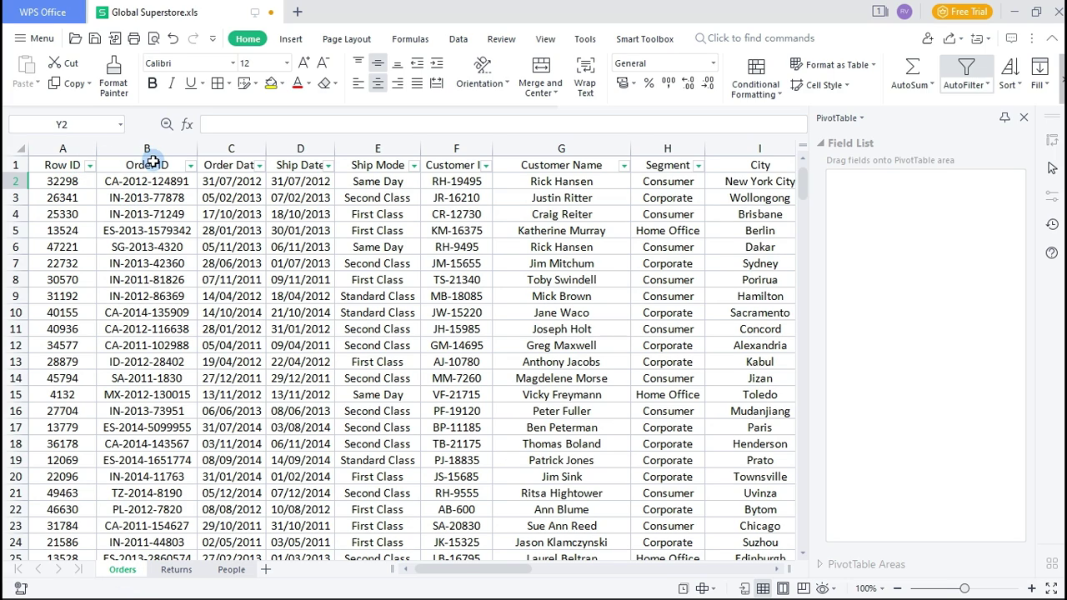
pyautogui.click(178, 571)
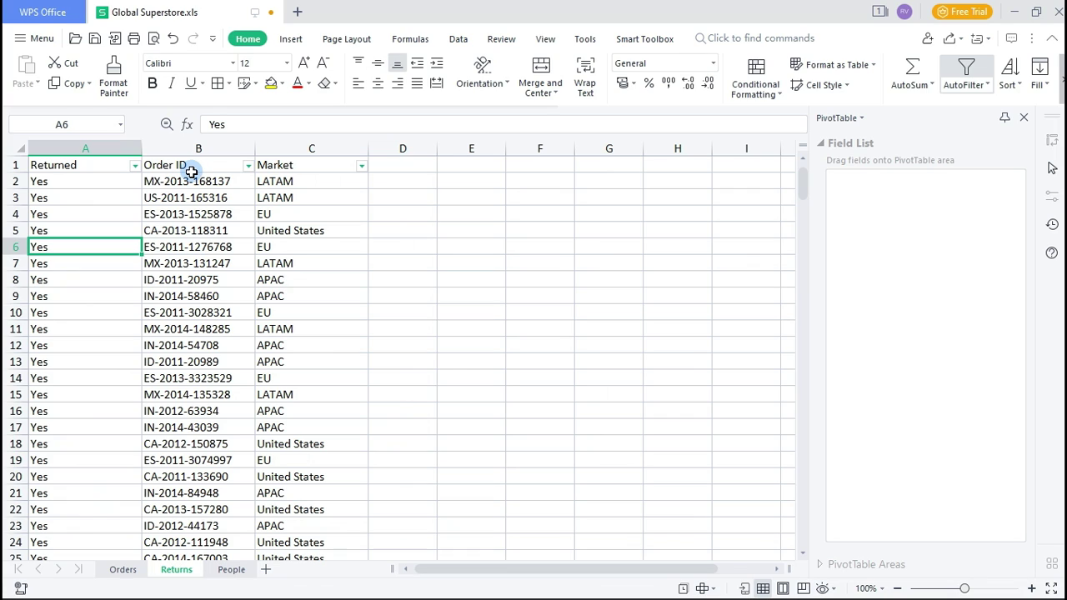
# Compare the Order ID column heading on the Returns sheet with the one on the Orders sheet
pyautogui.click(190, 166)
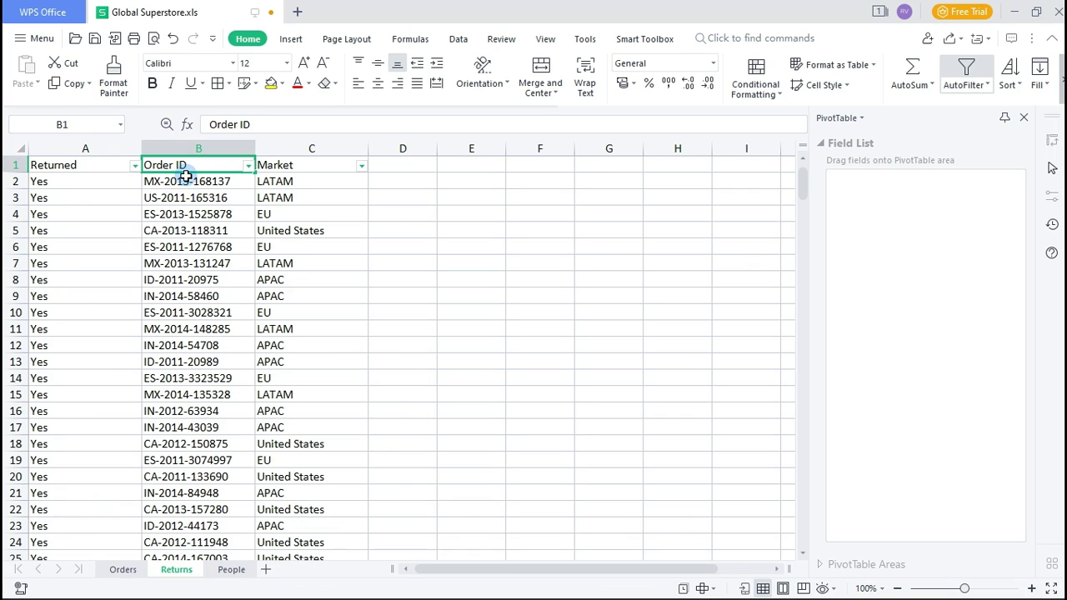
pyautogui.click(123, 571)
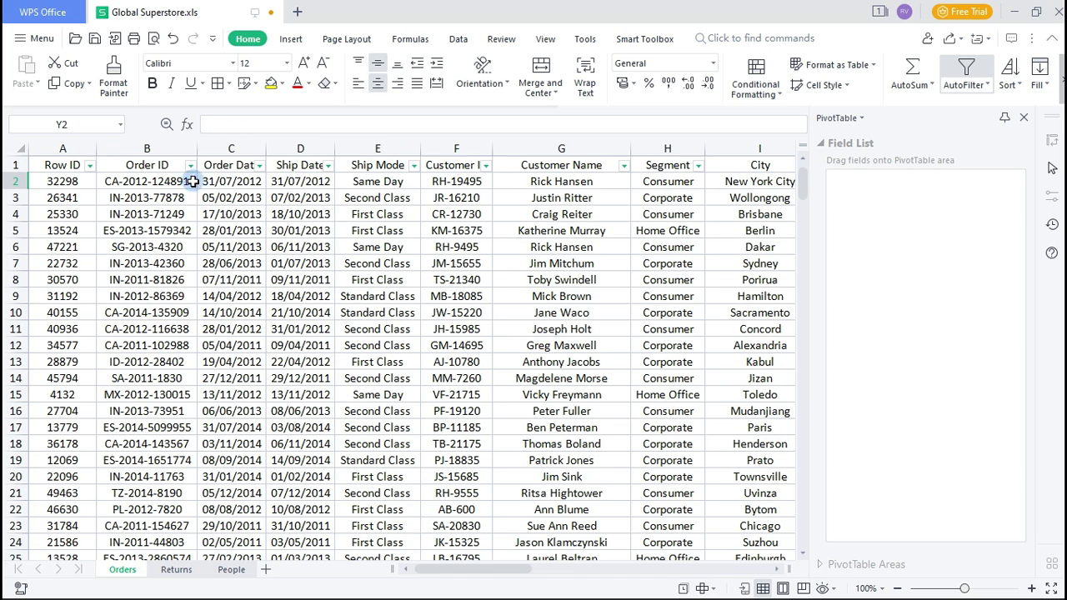
pyautogui.click(160, 166)
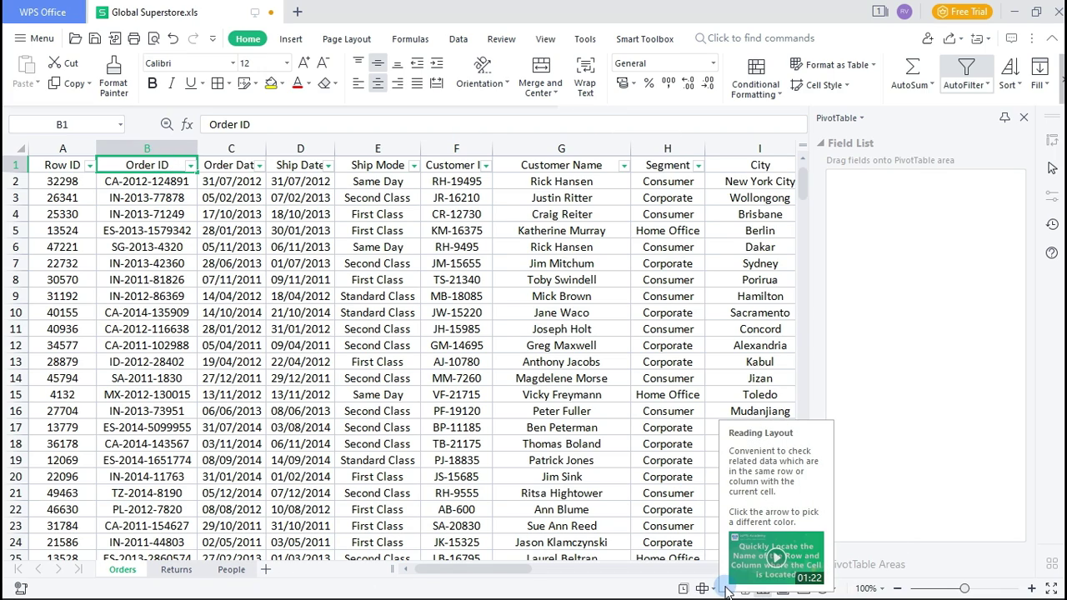
pyautogui.click(691, 526)
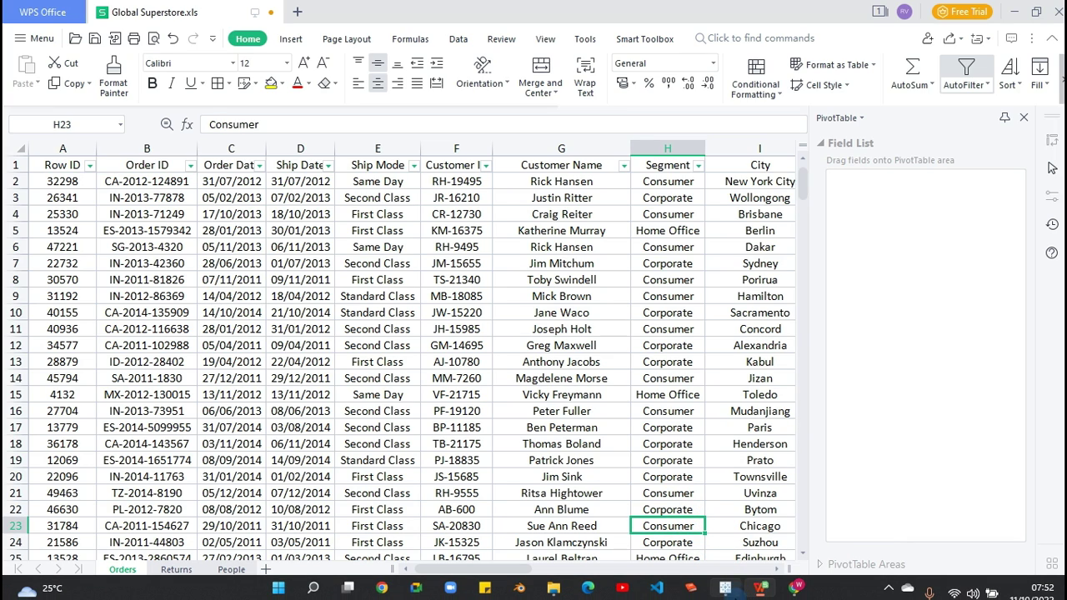
# Switch to Tableau Public and search the worksheet's data fields for "returned", clearing the search when done
pyautogui.moveTo(725, 593)
pyautogui.click(710, 555)
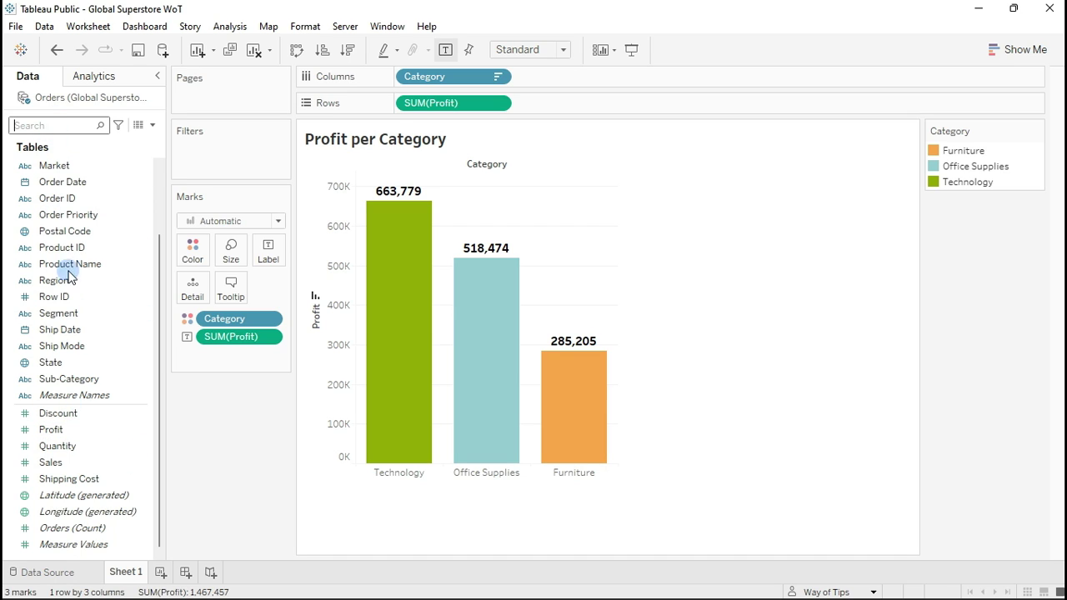
pyautogui.click(48, 127)
pyautogui.write('returned')
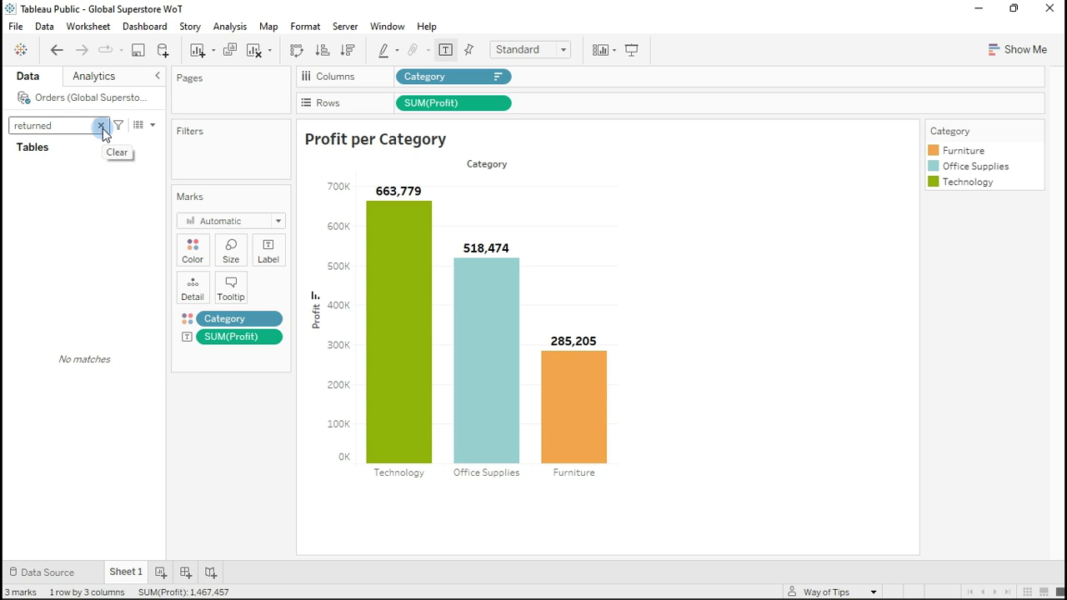
pyautogui.click(101, 125)
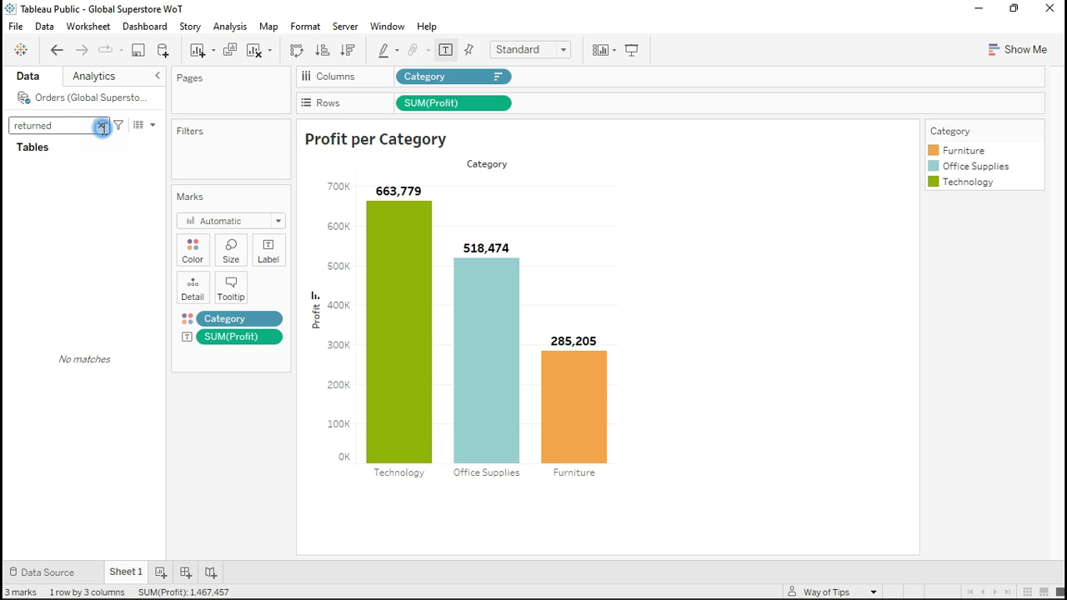
# Go to the data source page and examine the Orders table's fields in its data view, checking against the workbook in WPS Office
pyautogui.click(48, 574)
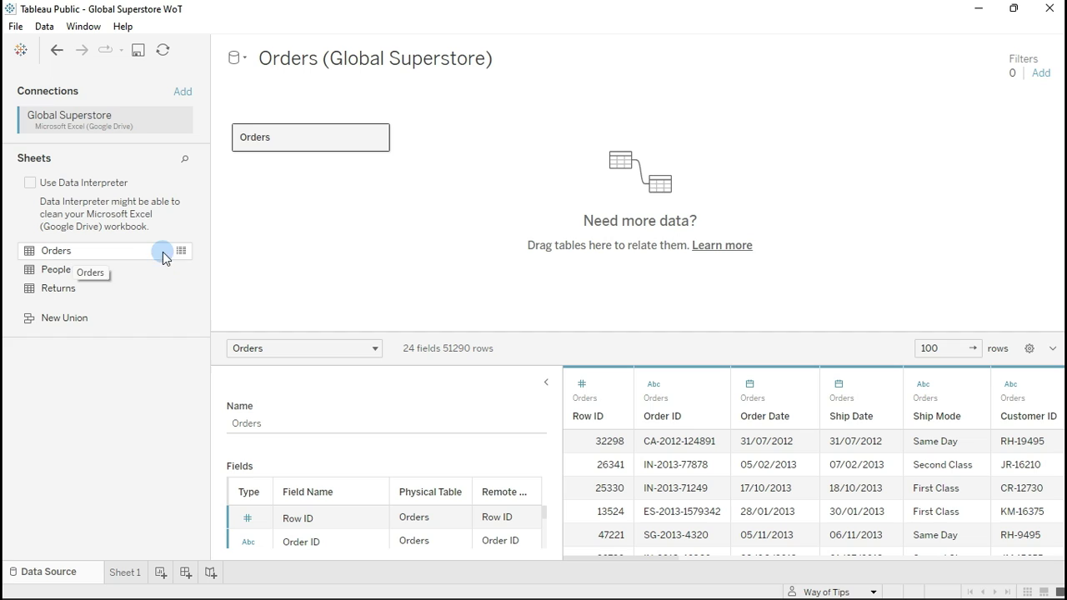
pyautogui.click(182, 251)
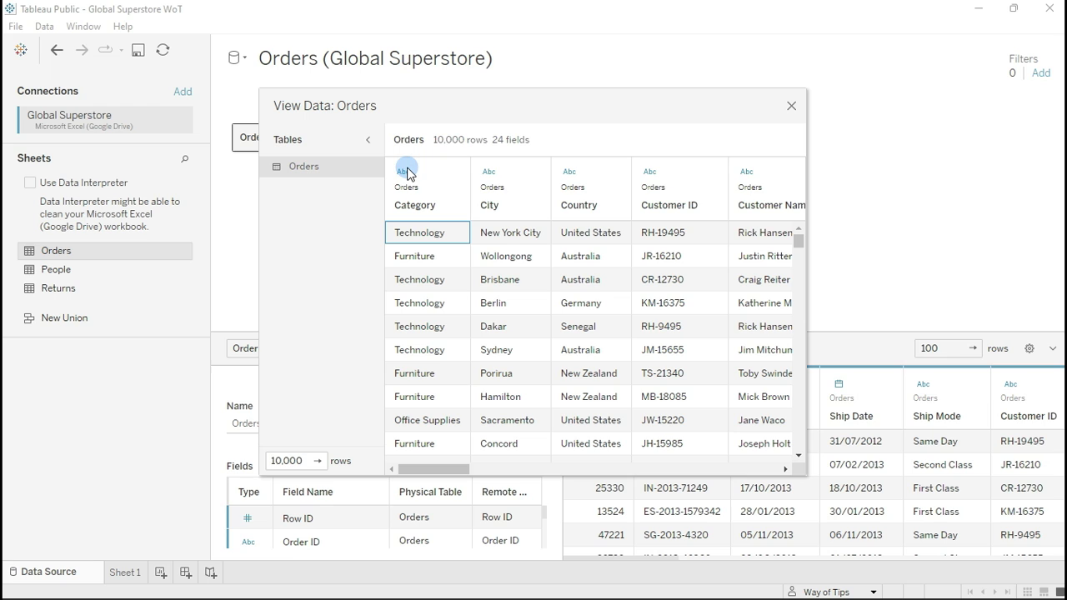
pyautogui.moveTo(423, 469); pyautogui.dragTo(624, 562)
pyautogui.moveTo(655, 595)
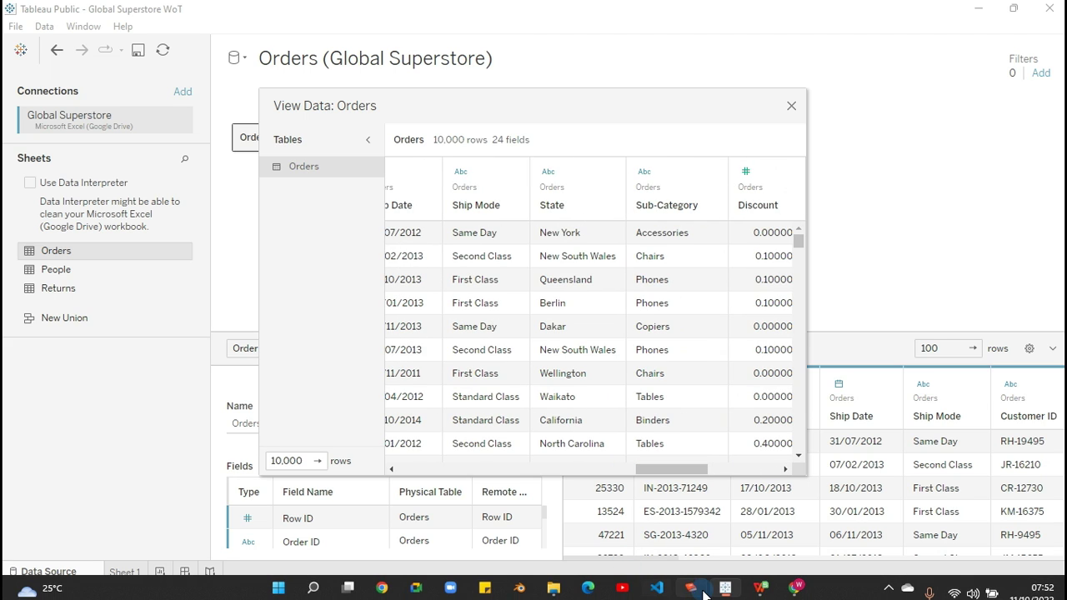
pyautogui.click(761, 590)
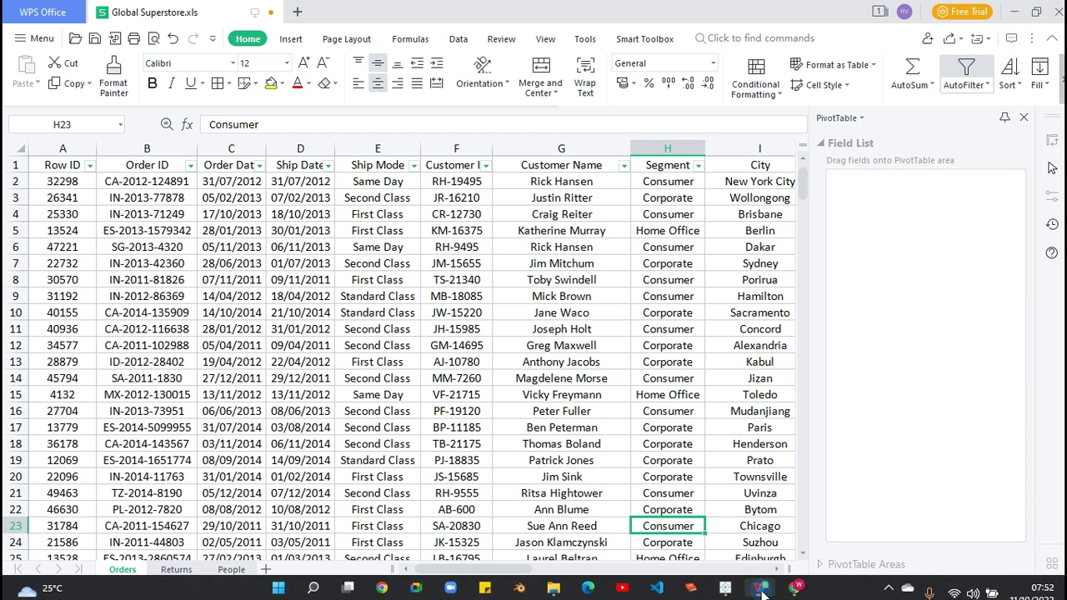
pyautogui.click(761, 590)
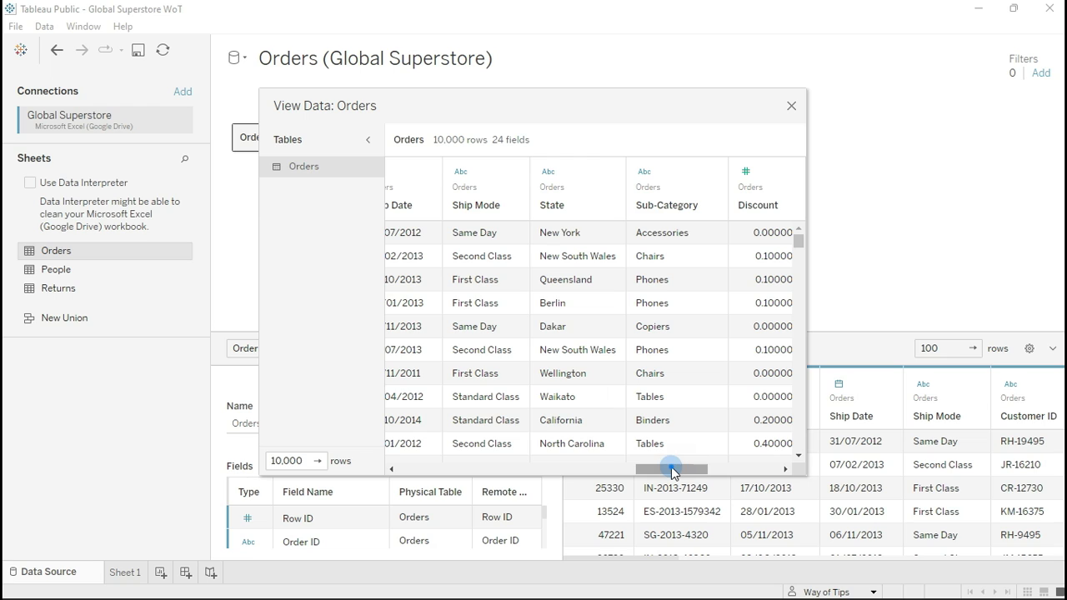
pyautogui.moveTo(673, 472); pyautogui.dragTo(405, 469)
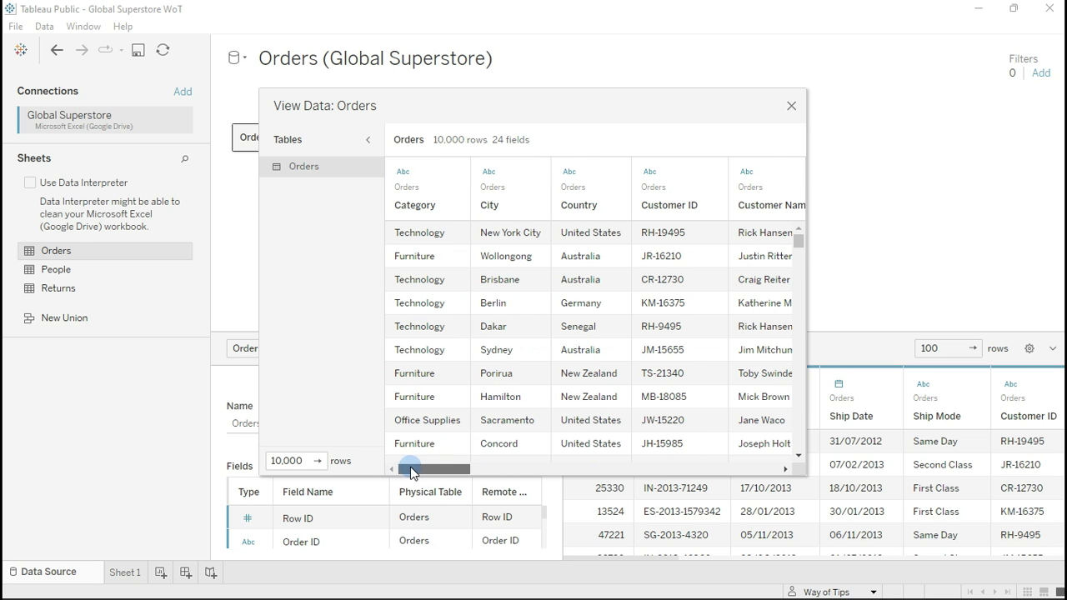
pyautogui.click(791, 106)
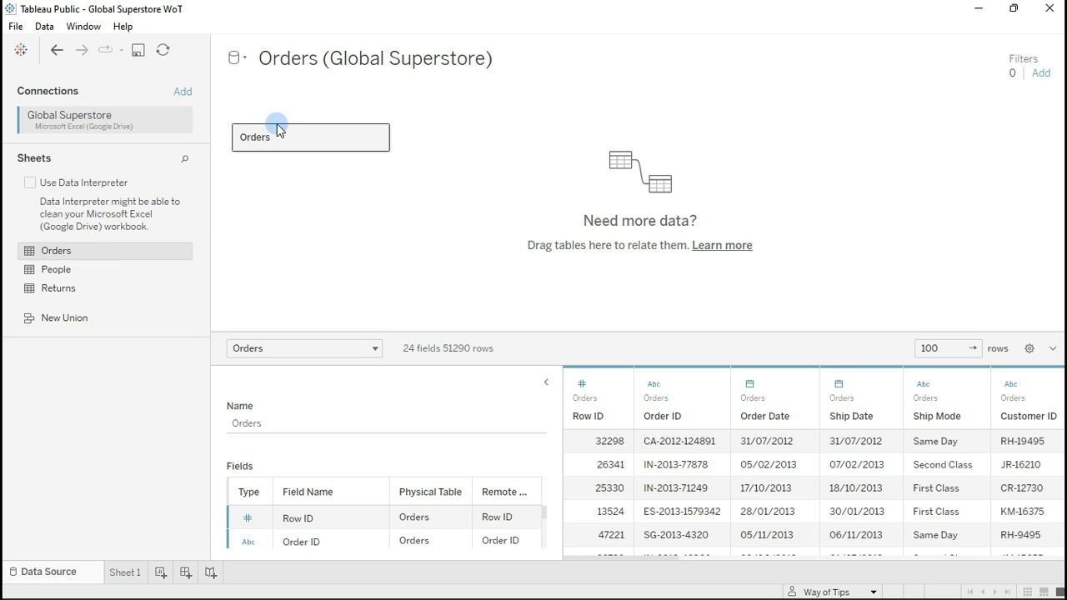
# Add the Returns table to the data source canvas beside Orders to start a relationship between them
pyautogui.click(55, 292)
pyautogui.moveTo(57, 294); pyautogui.dragTo(457, 141)
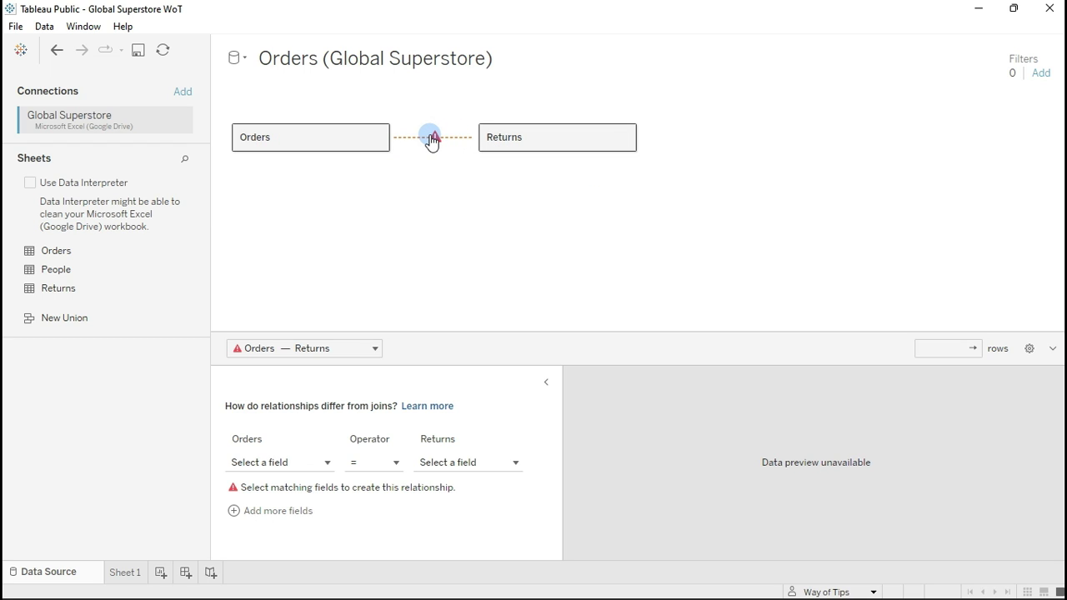
pyautogui.moveTo(432, 142)
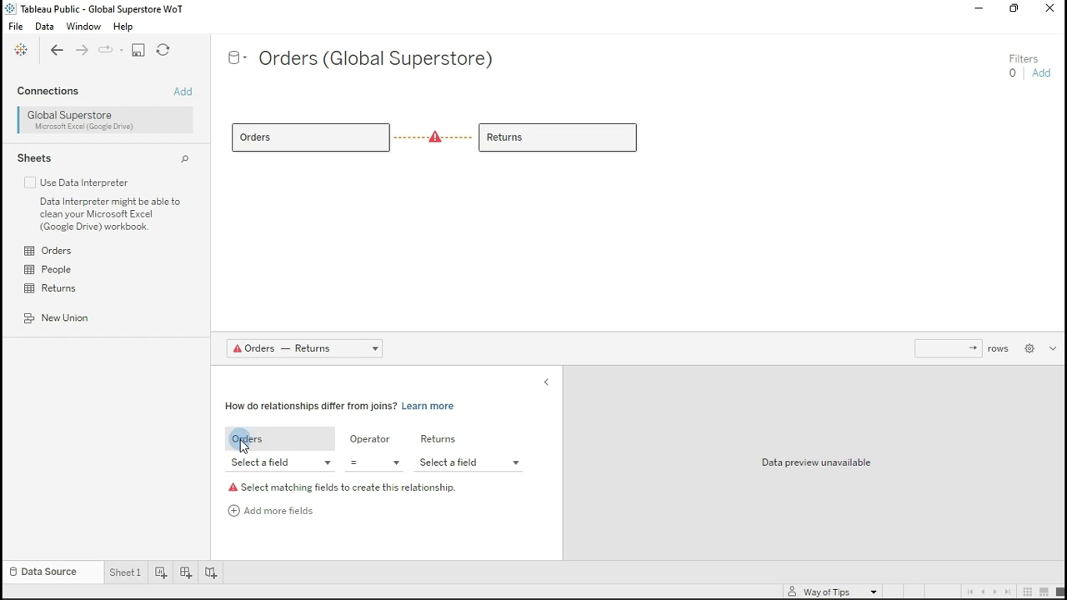
# Find "order id" among the Orders fields and set Order ID as the Orders side of the relationship
pyautogui.click(326, 462)
pyautogui.click(301, 422)
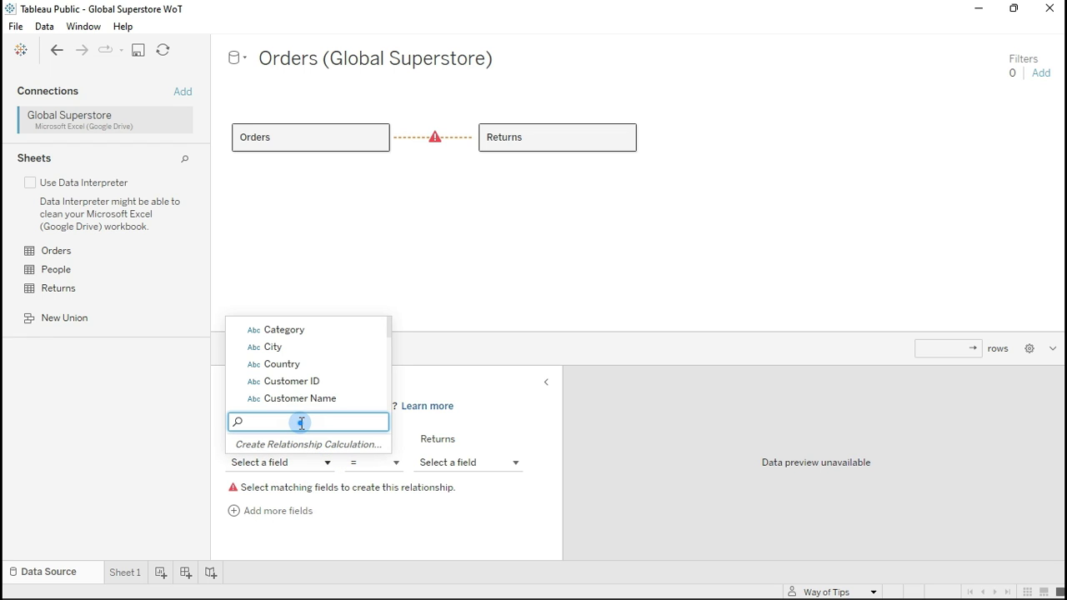
pyautogui.scroll(-3, 293, 381)
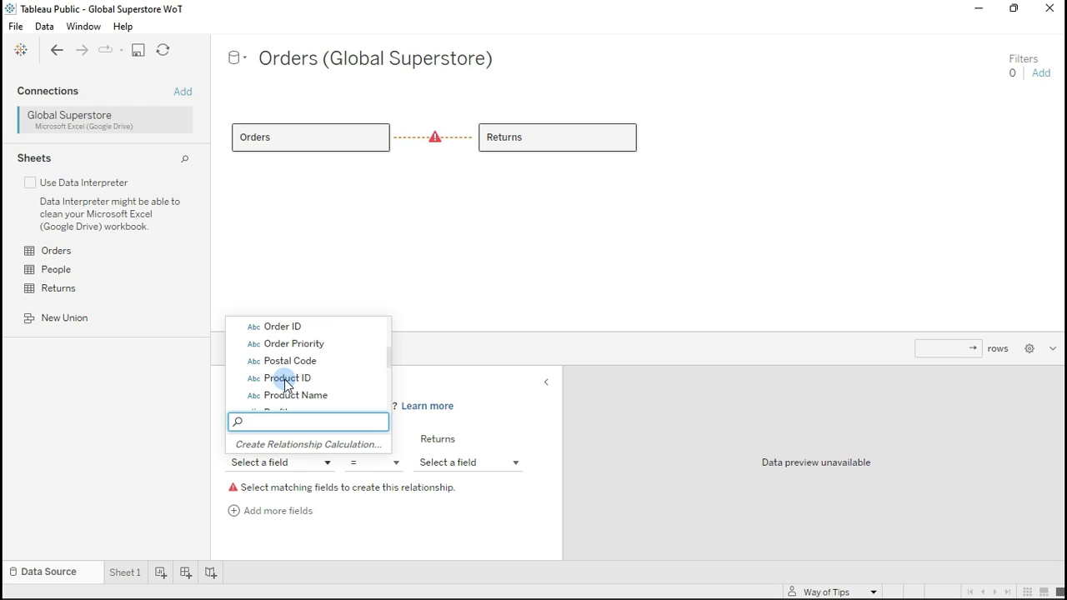
pyautogui.scroll(3, 286, 374)
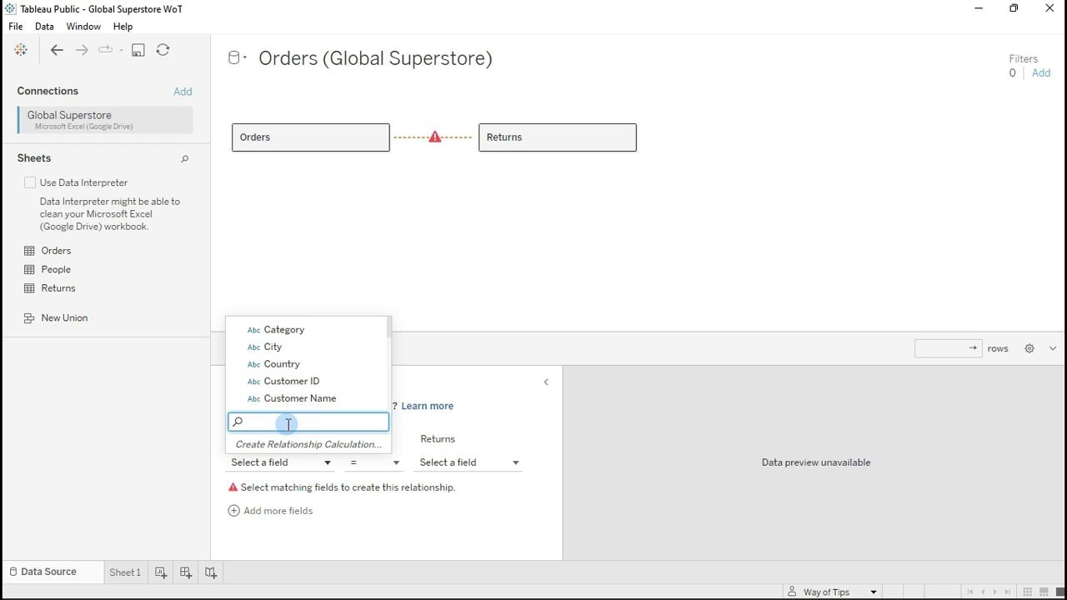
pyautogui.write('o')
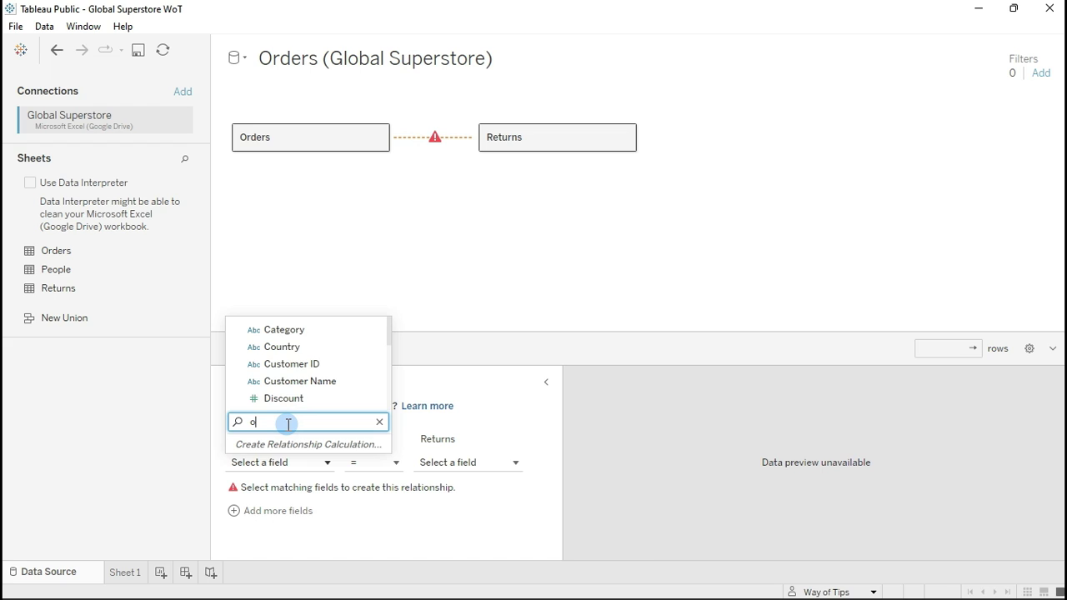
pyautogui.write('rder')
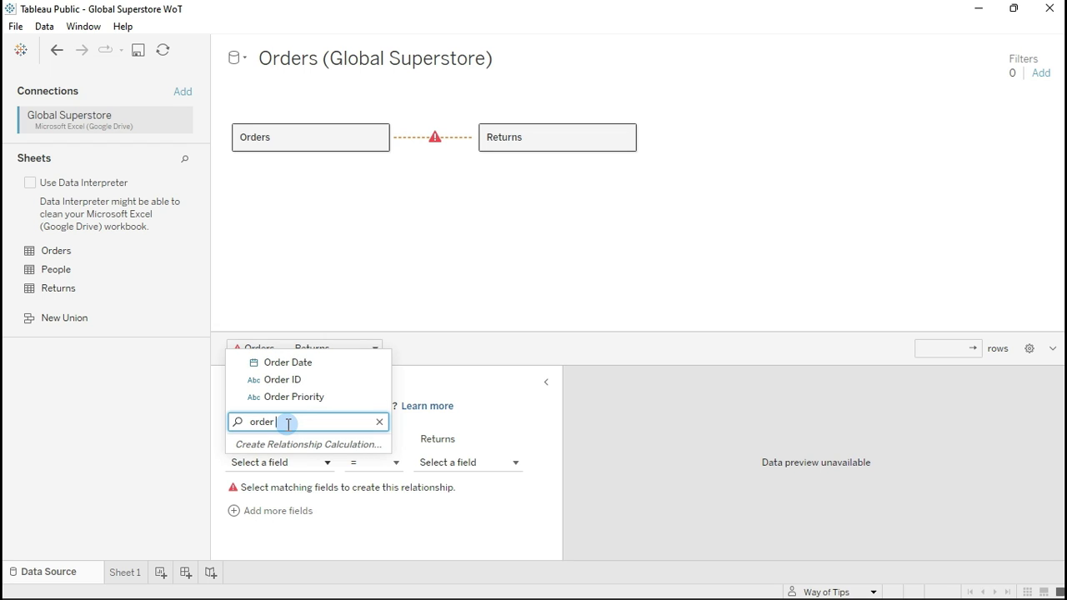
pyautogui.write(' id')
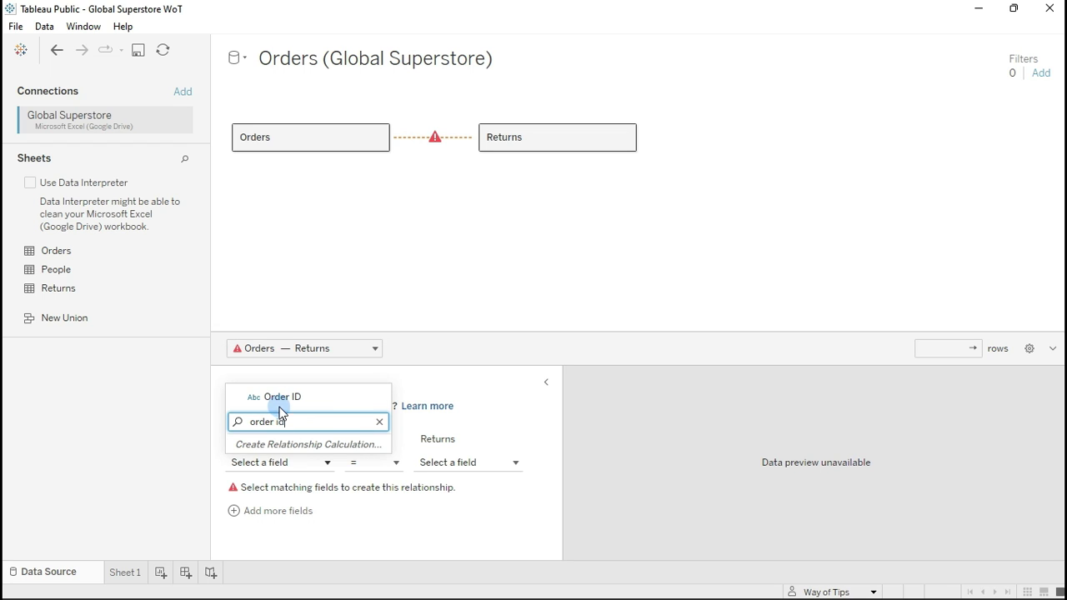
pyautogui.click(276, 397)
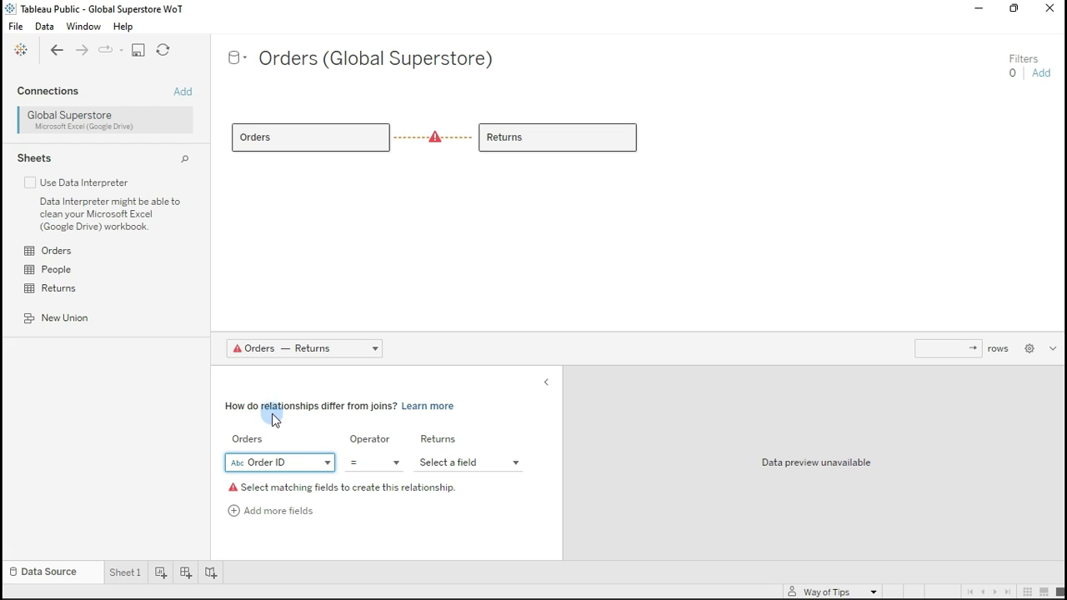
# Match Order ID to Order ID (Returns) on the Returns side, keeping the = operator after reviewing the available operators
pyautogui.click(397, 463)
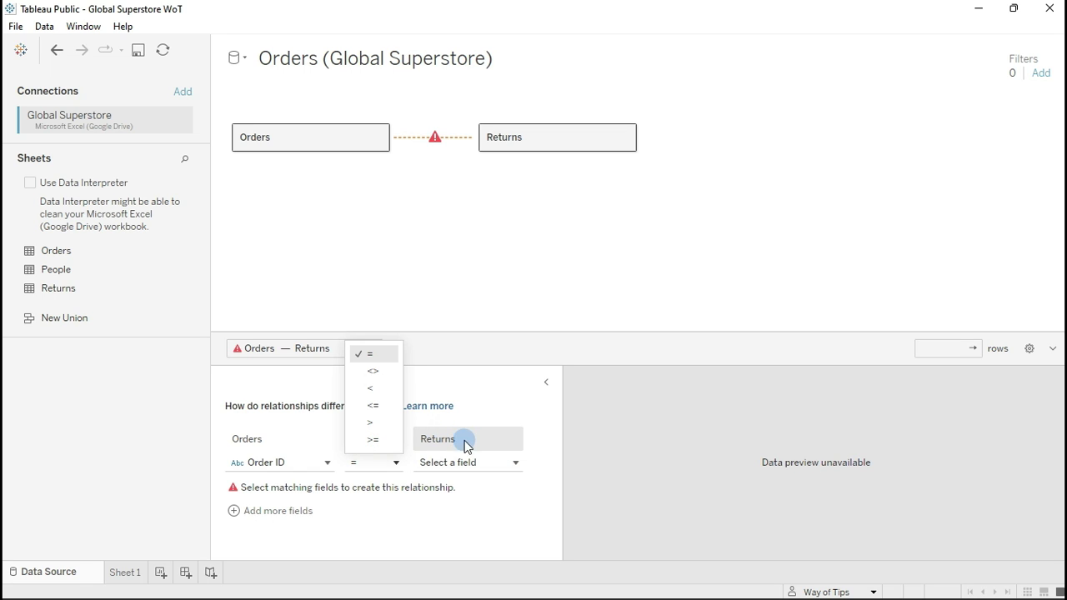
pyautogui.click(506, 406)
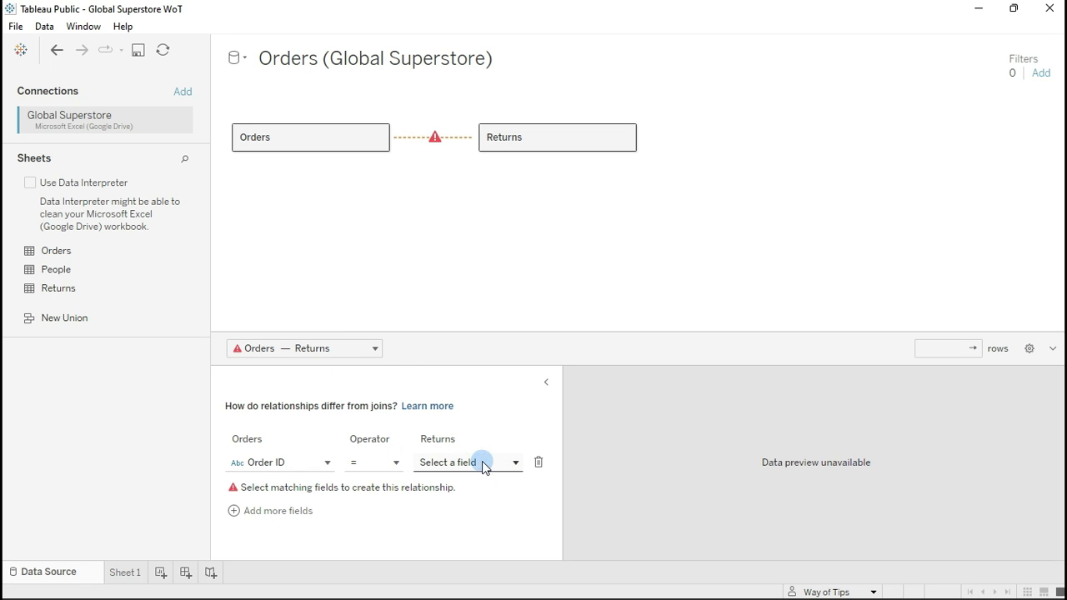
pyautogui.click(514, 463)
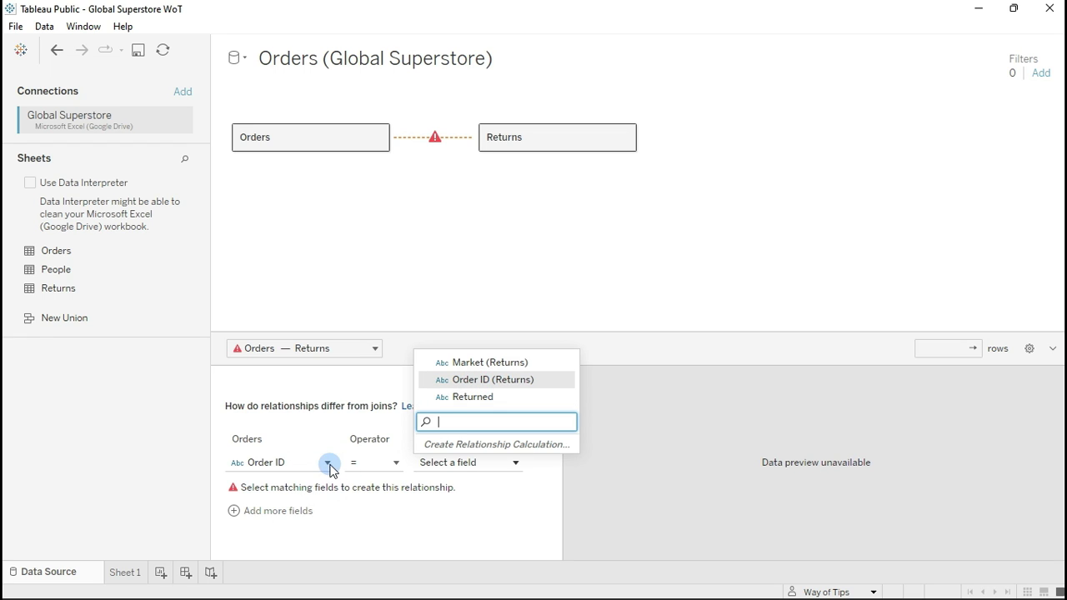
pyautogui.click(471, 387)
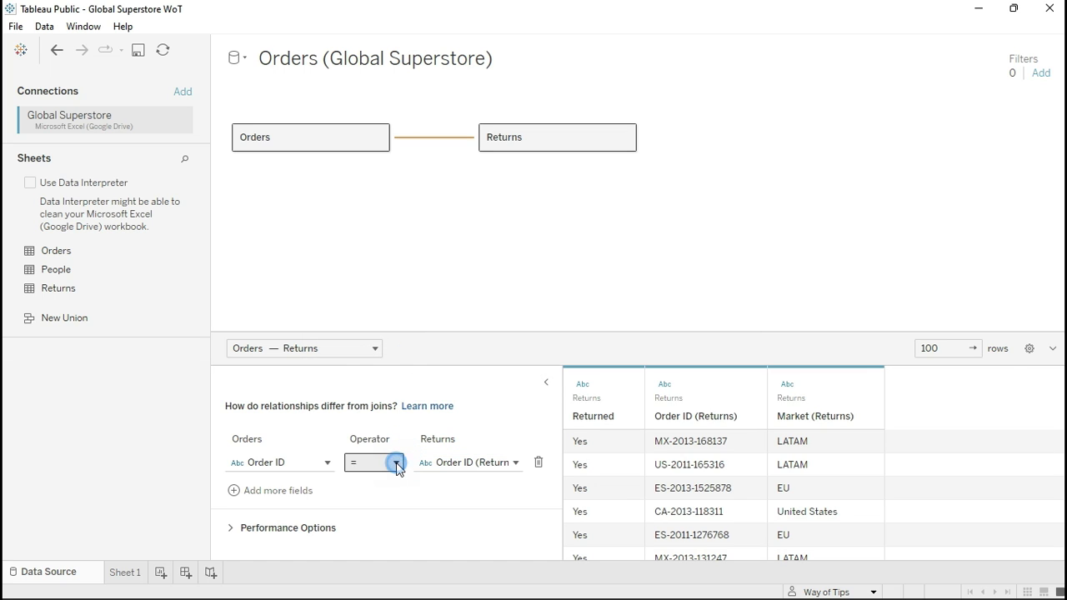
pyautogui.click(396, 462)
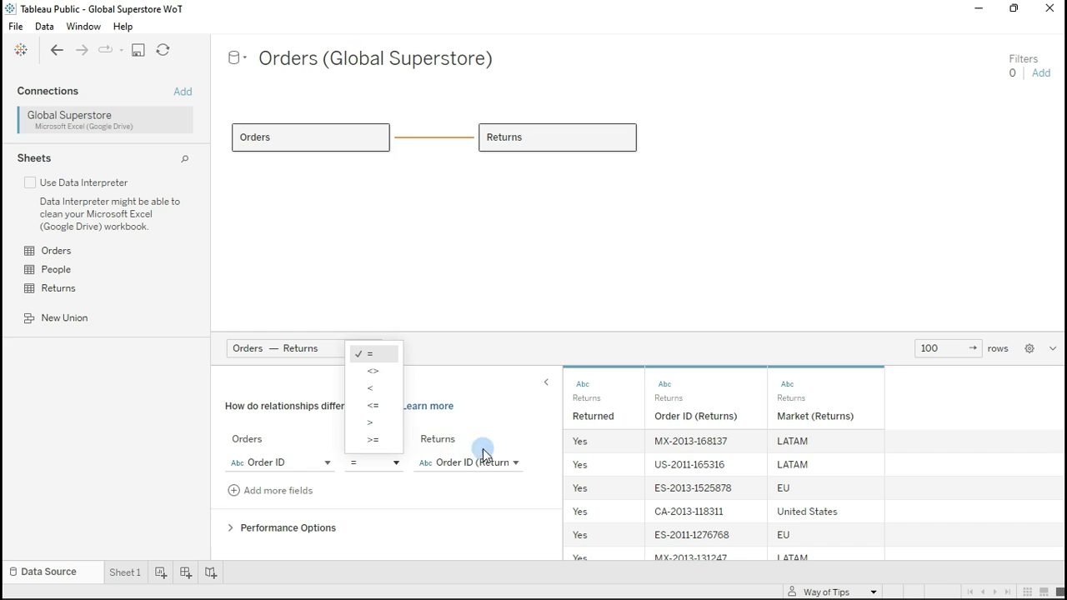
pyautogui.click(496, 377)
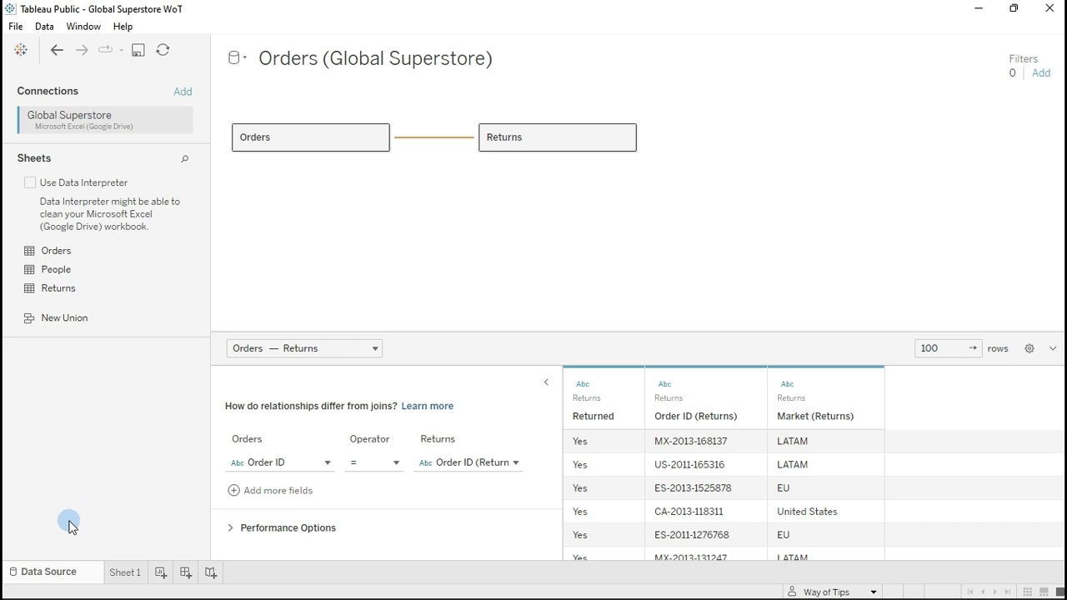
# Go to the Sheet 1 worksheet and search its data fields for "returne" to find the Returned field
pyautogui.click(129, 575)
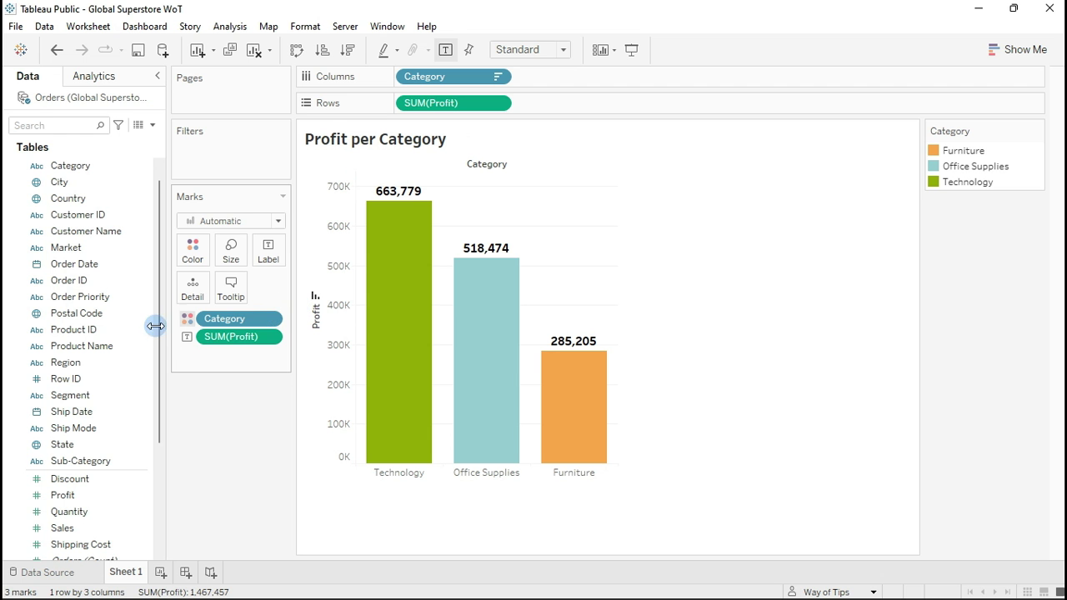
pyautogui.click(136, 378)
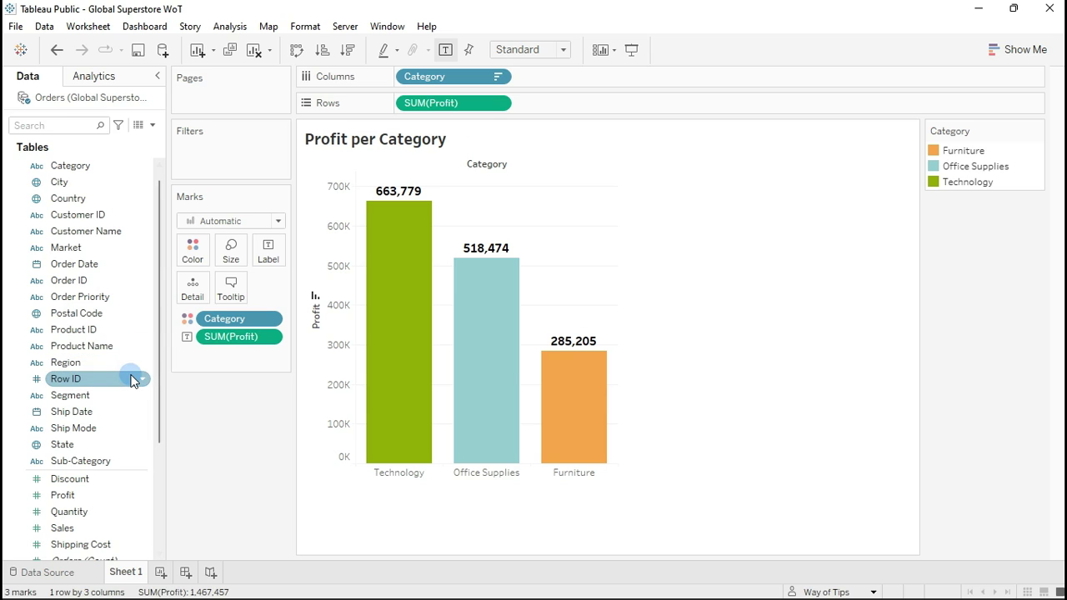
pyautogui.click(55, 126)
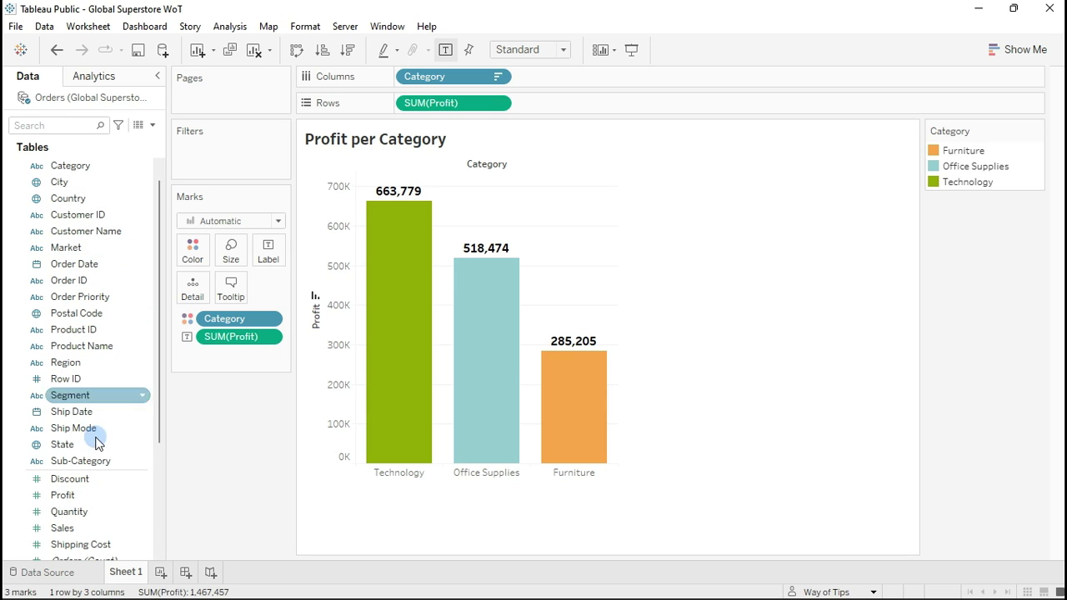
pyautogui.click(48, 126)
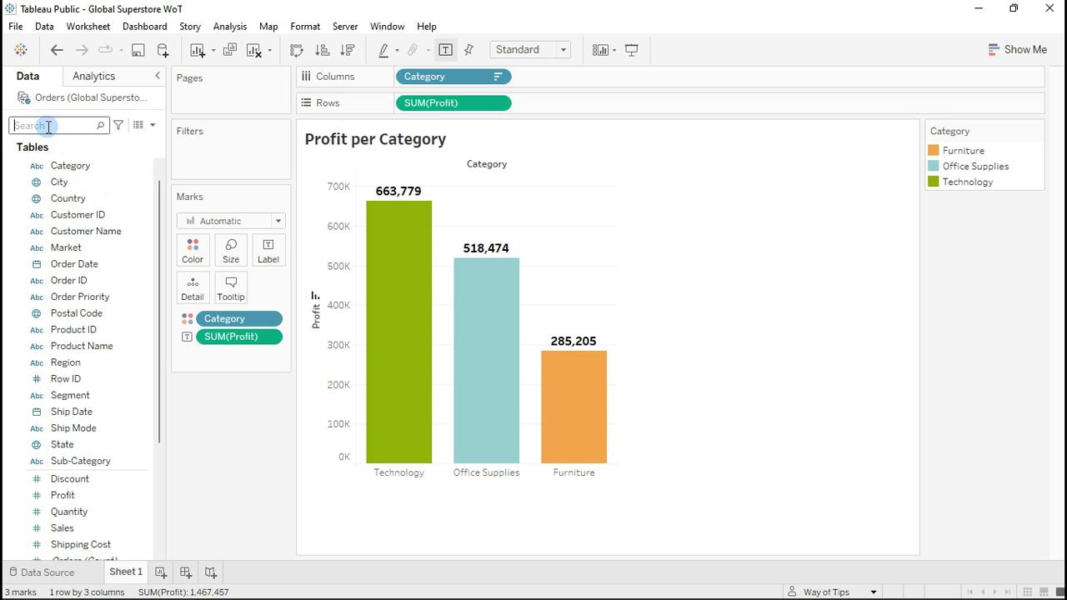
pyautogui.write('ret')
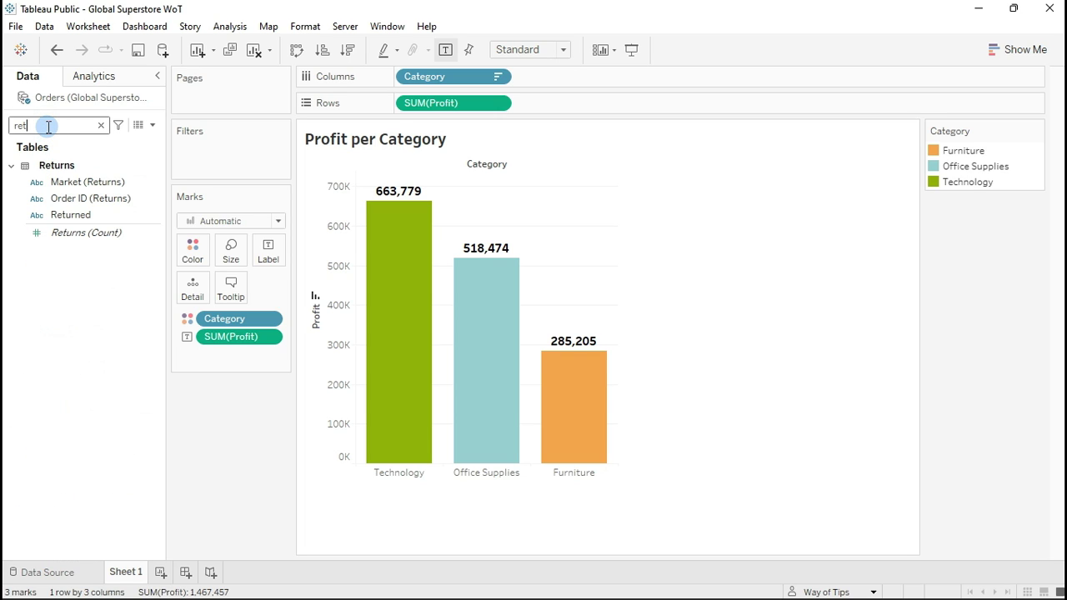
pyautogui.write('urne')
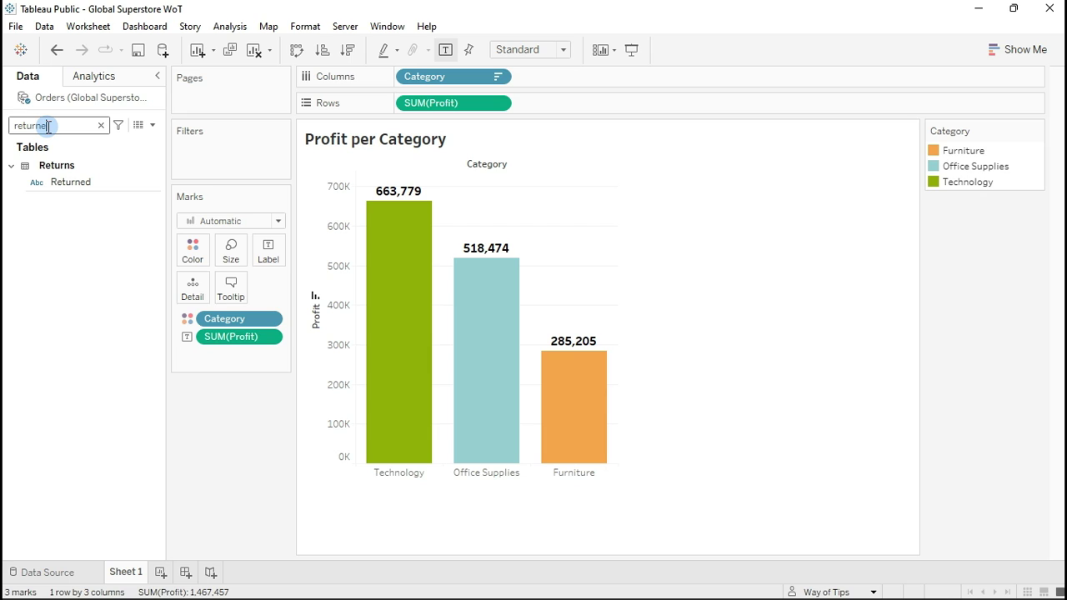
pyautogui.click(81, 183)
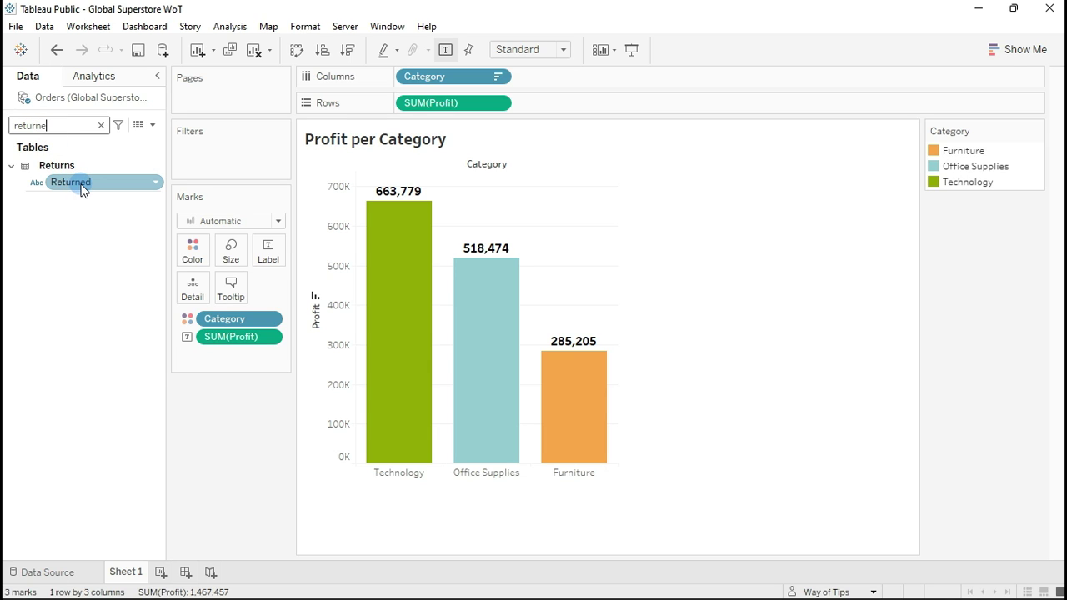
# Clear the field search and locate the Returned field under the Returns table in the full field list
pyautogui.click(108, 121)
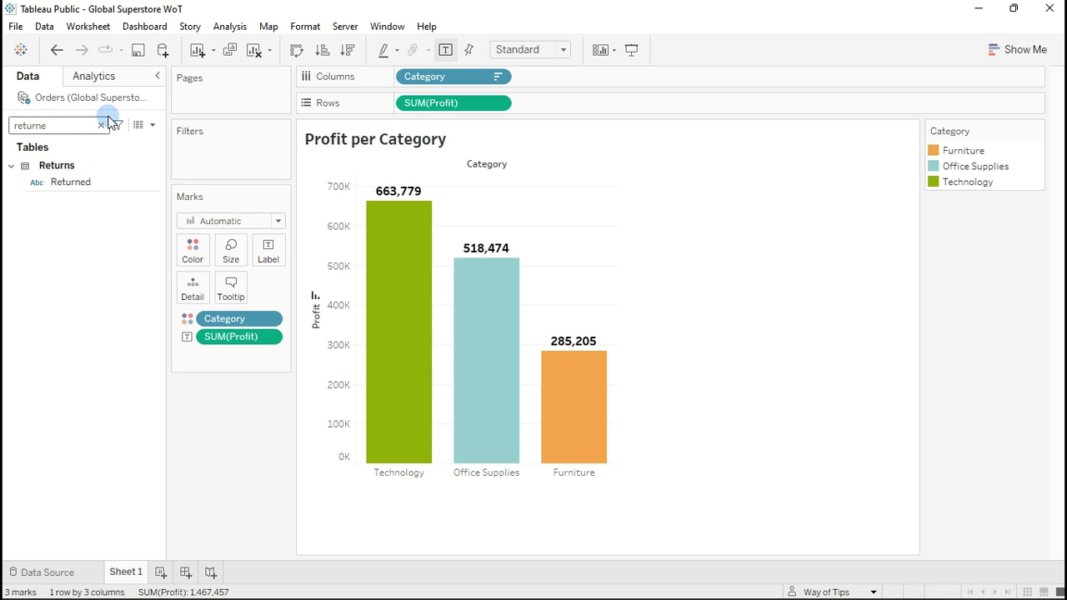
pyautogui.click(101, 125)
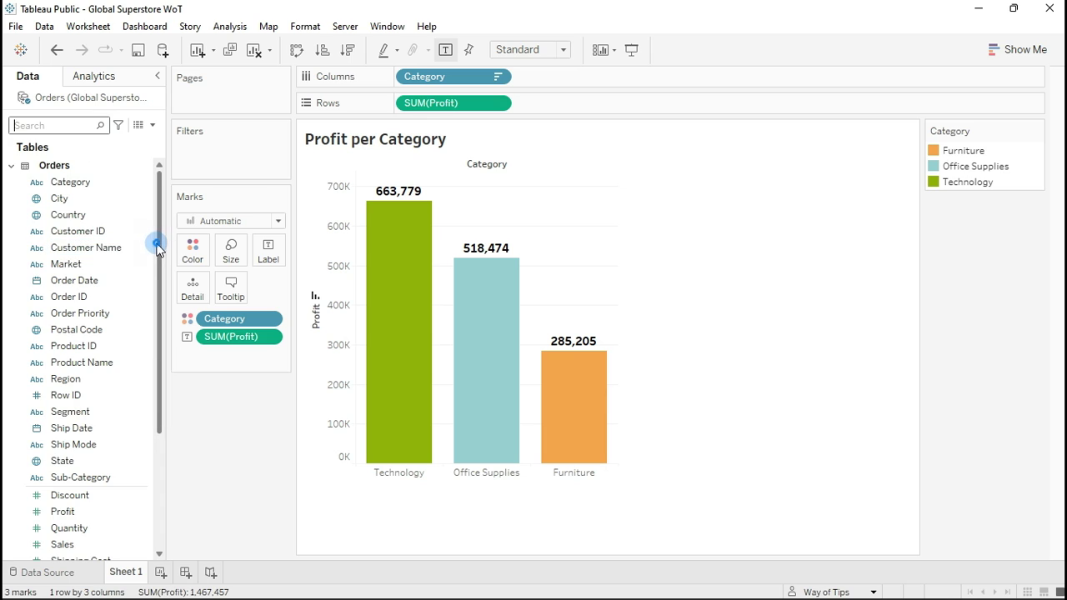
pyautogui.moveTo(158, 241); pyautogui.dragTo(161, 382)
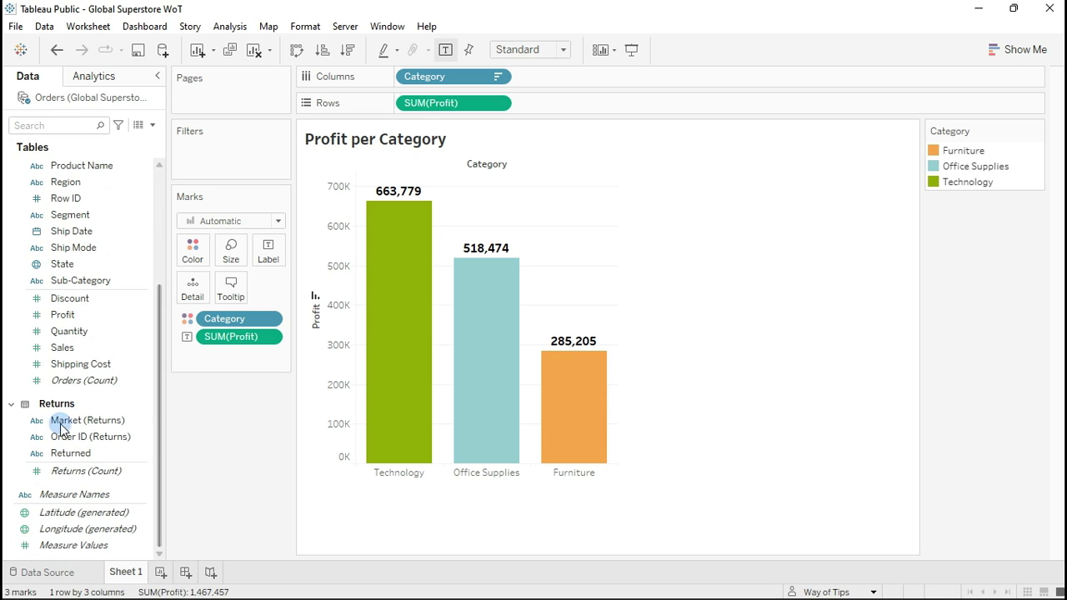
pyautogui.click(68, 455)
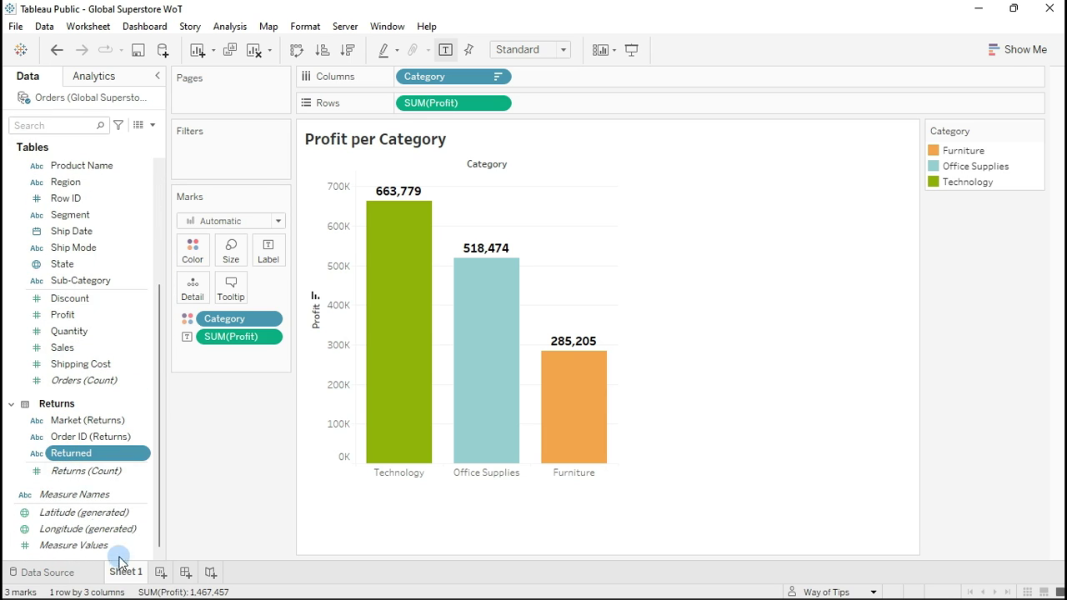
# Create a new worksheet and place the Returned field on Text in its marks, then inspect the resulting mark
pyautogui.click(159, 577)
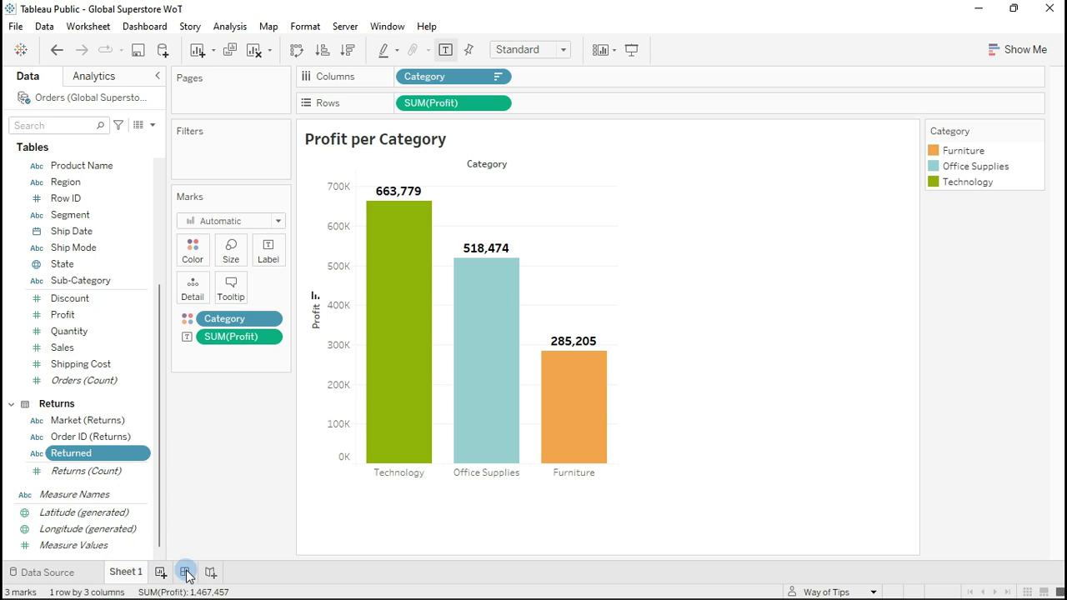
pyautogui.moveTo(67, 455); pyautogui.dragTo(267, 257)
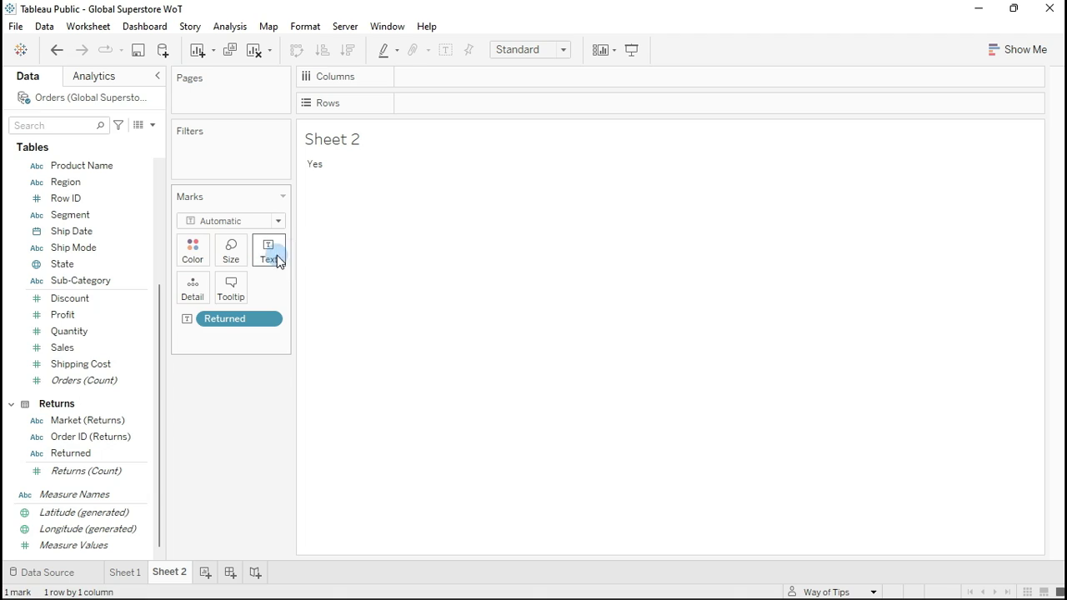
pyautogui.moveTo(328, 166)
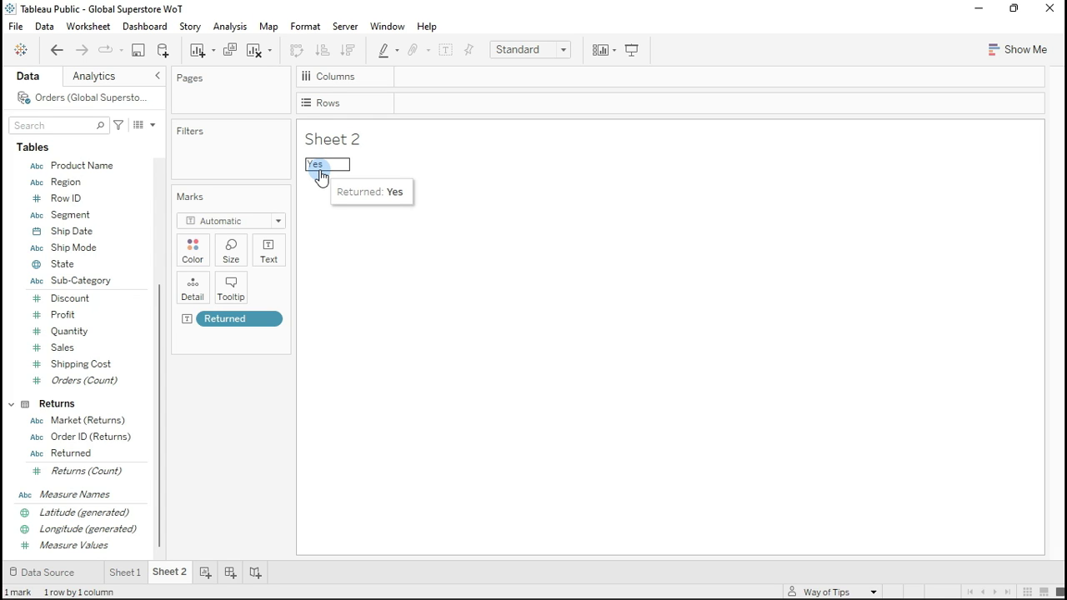
# Switch to the Global Superstore workbook in WPS Office and check the Returned column's distinct filter values on the Returns sheet
pyautogui.moveTo(727, 594)
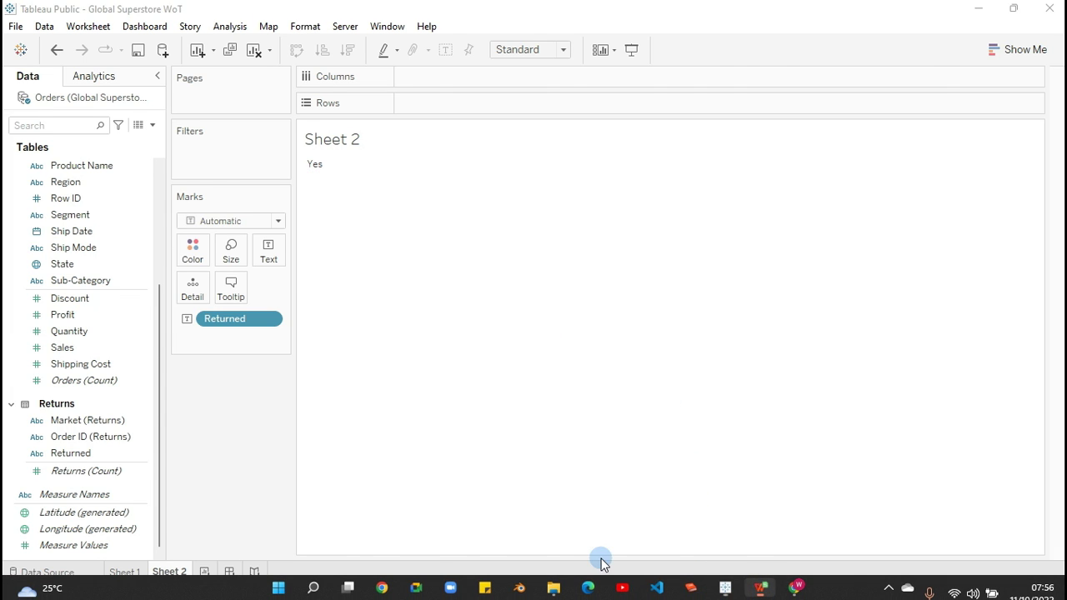
pyautogui.click(761, 588)
pyautogui.click(176, 570)
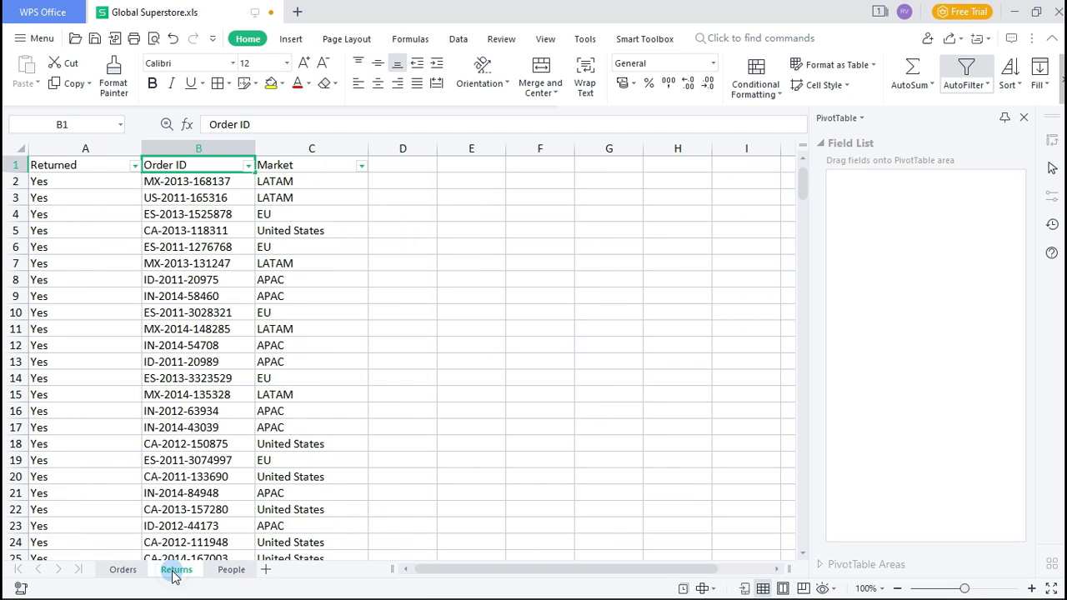
pyautogui.click(134, 165)
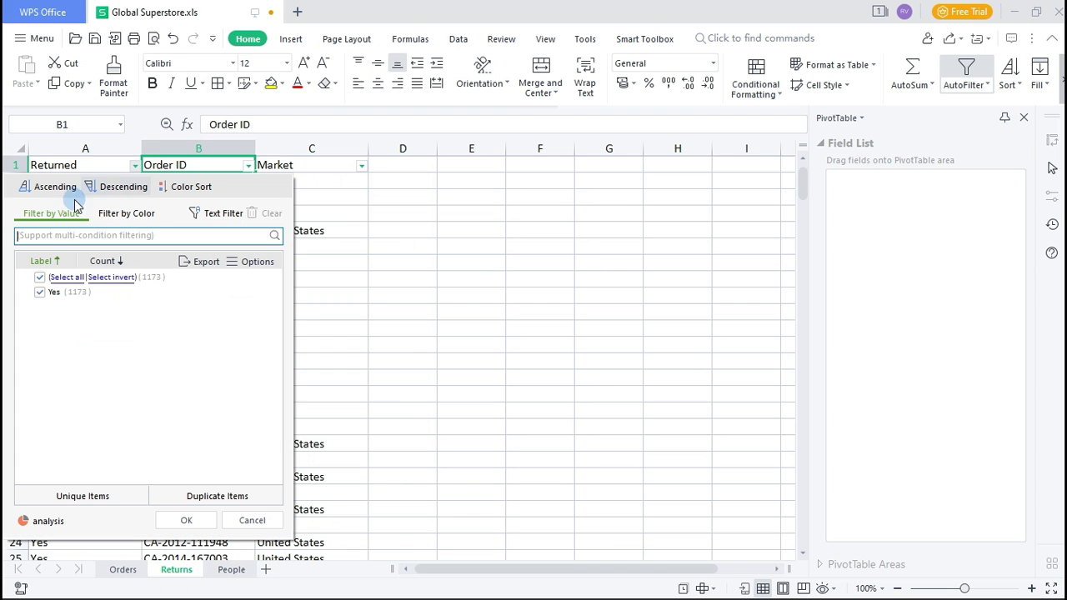
pyautogui.click(413, 250)
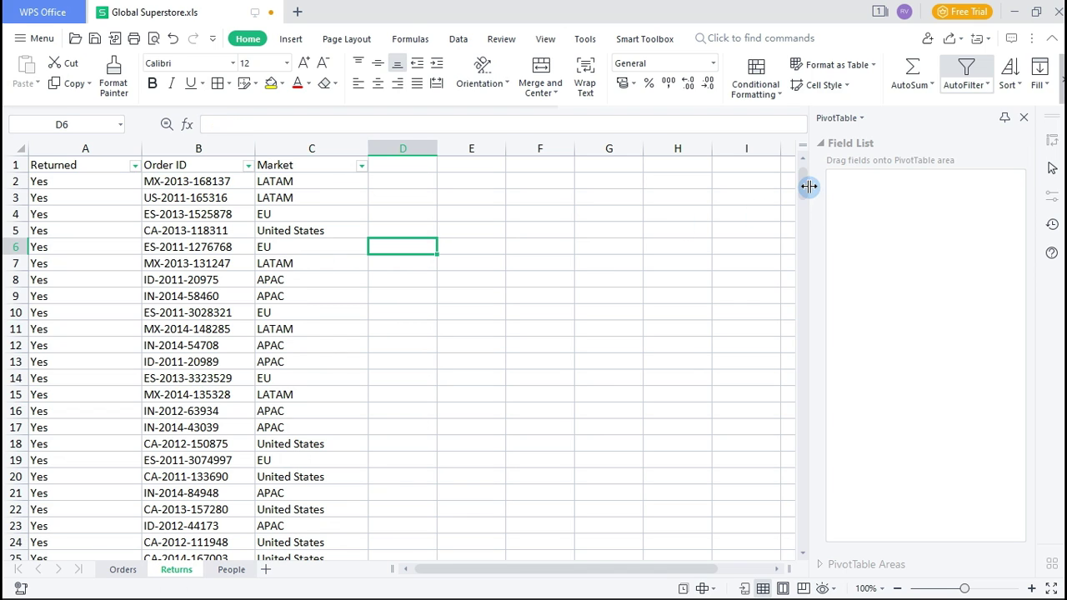
pyautogui.moveTo(809, 186); pyautogui.dragTo(1002, 8)
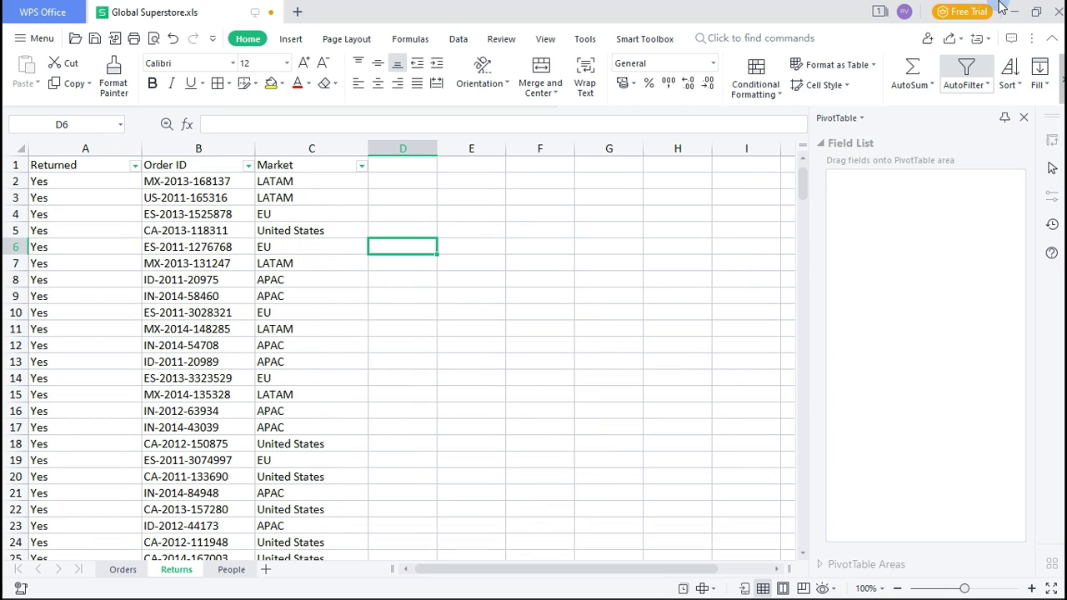
# Switch back to Tableau and reopen the Profit per Category chart on Sheet 1
pyautogui.hotkey('alt', 'Tab')
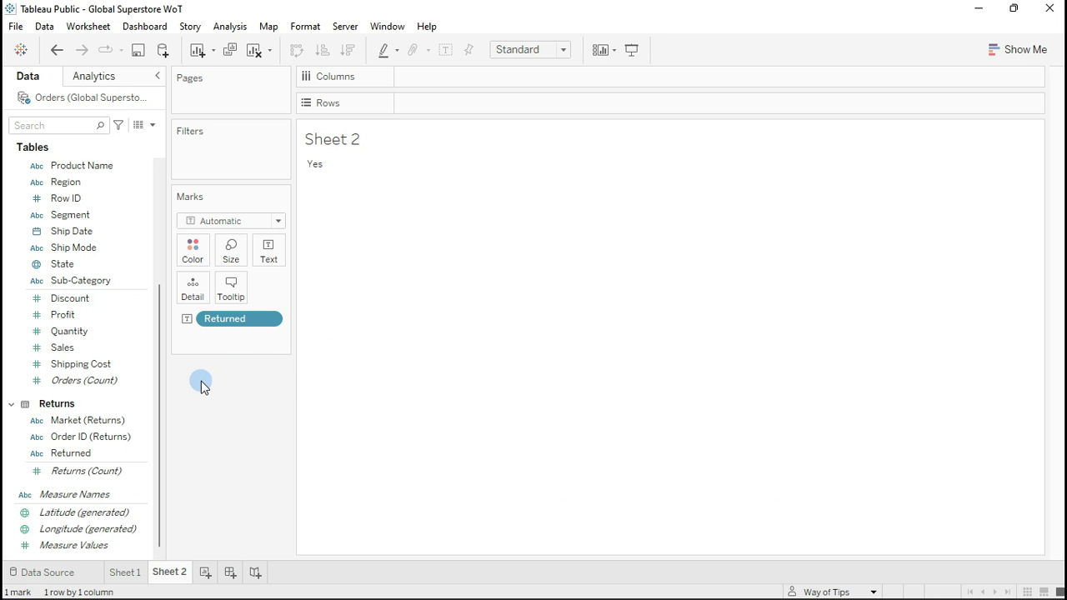
pyautogui.click(132, 573)
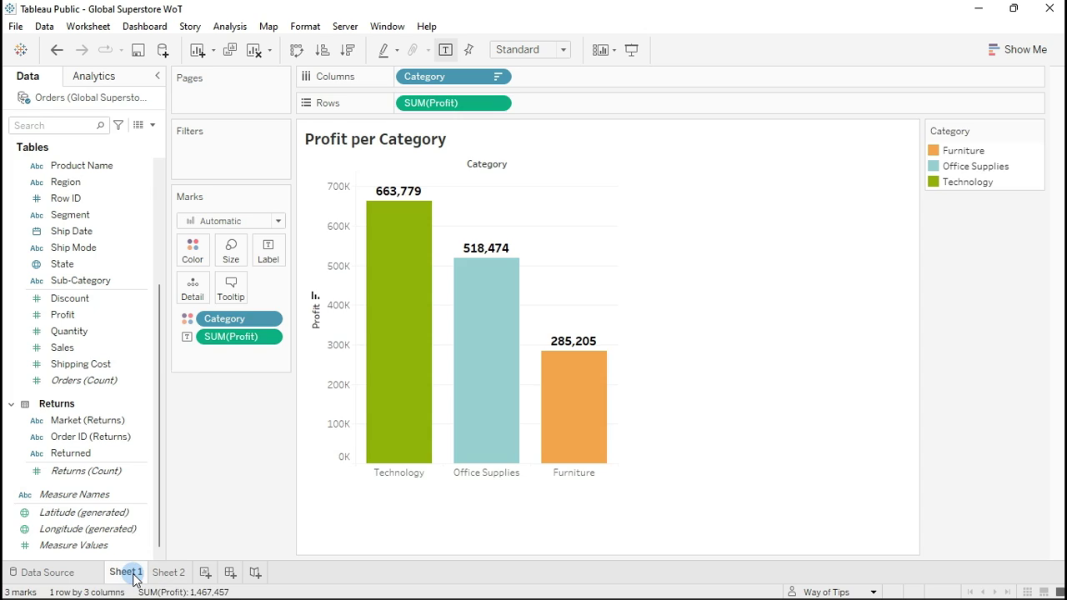